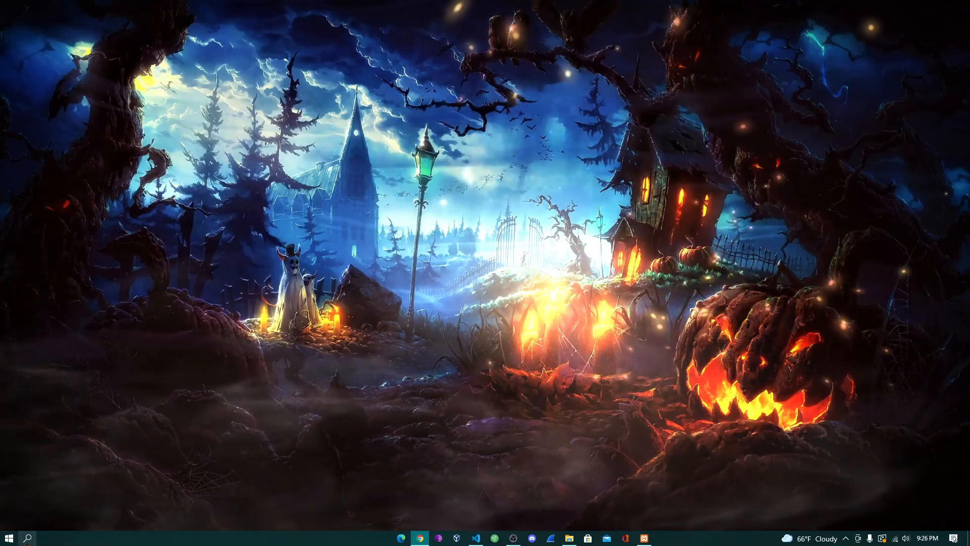
# - Open the properties of the connected Wi-Fi network in the Windows Network & Internet settings
pyautogui.press('super+s')
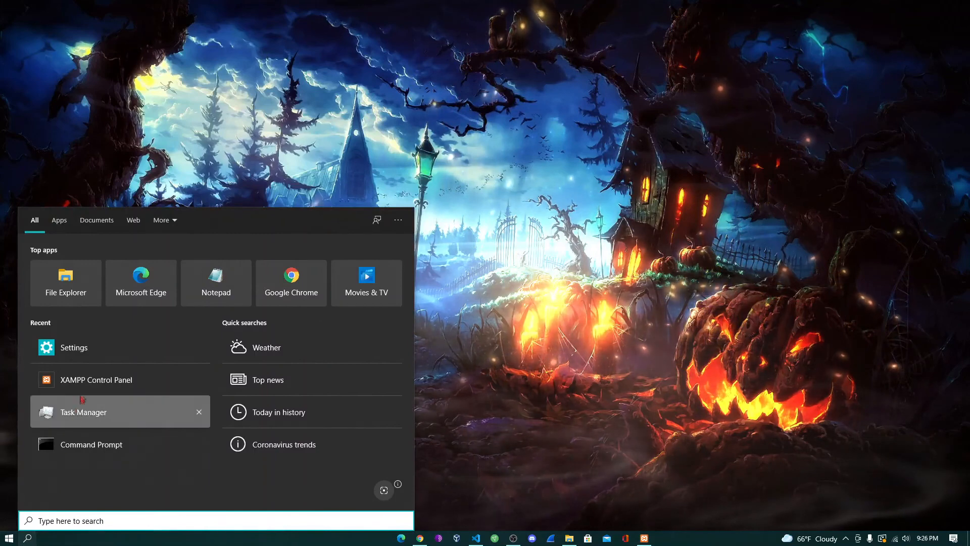
pyautogui.click(94, 353)
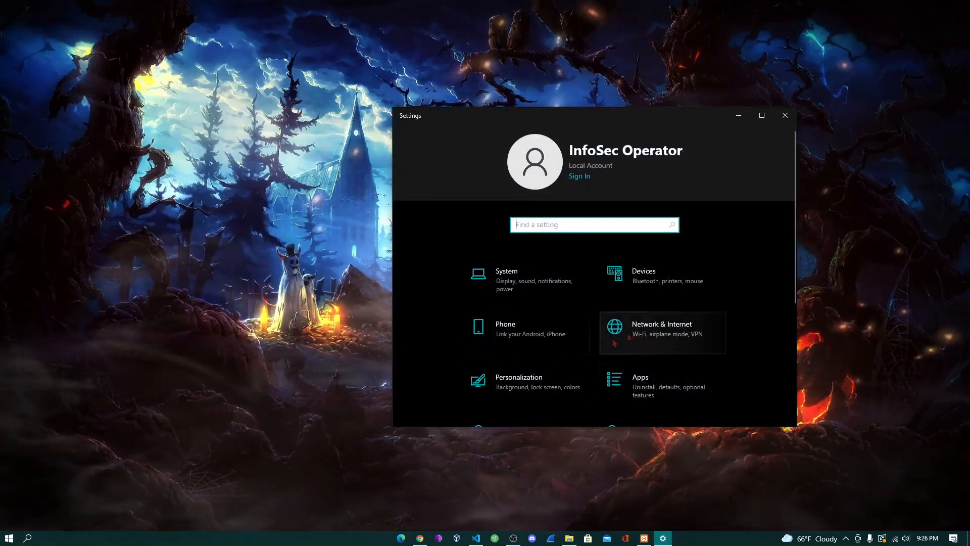
pyautogui.click(650, 336)
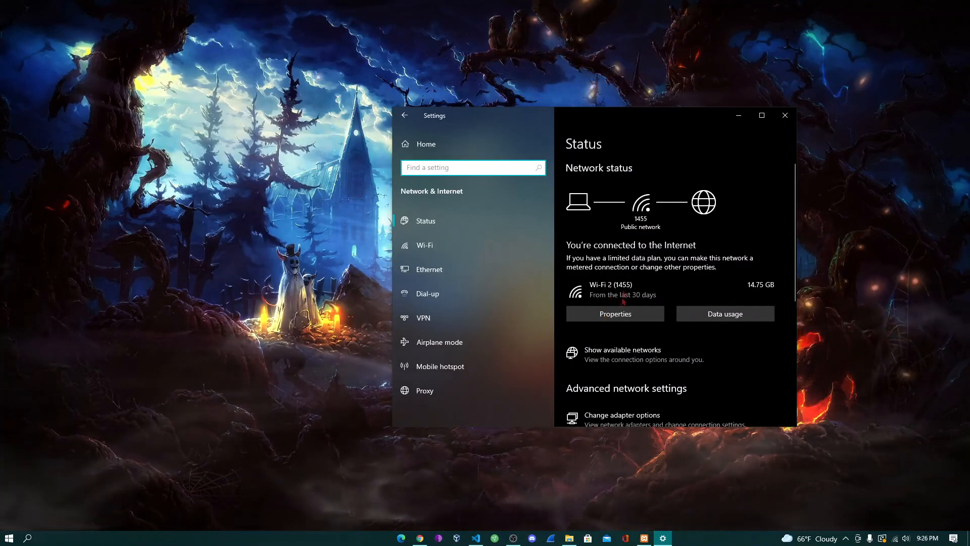
pyautogui.click(606, 315)
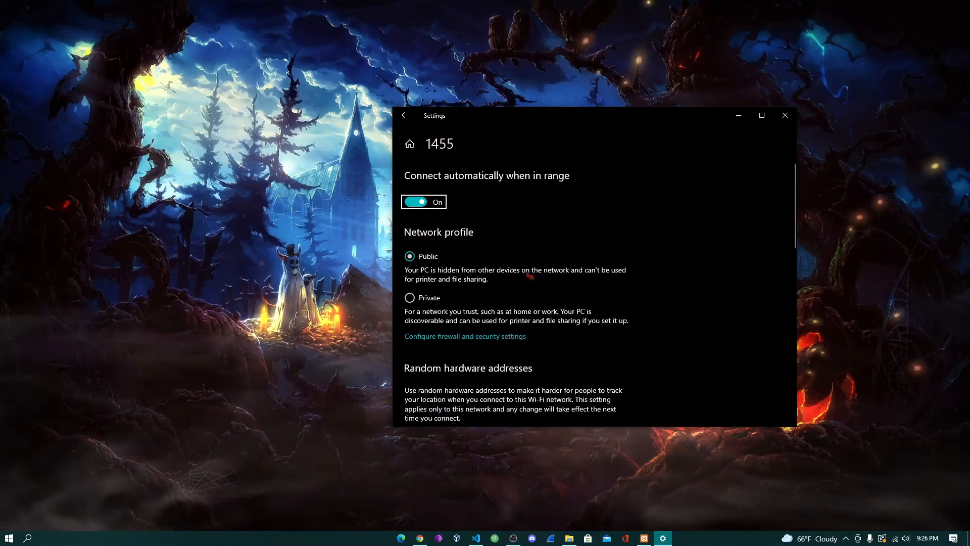
# - Edit the Wi-Fi network's IP assignment, setting it to Manual and turning on IPv4
pyautogui.scroll(-3, 461, 277)
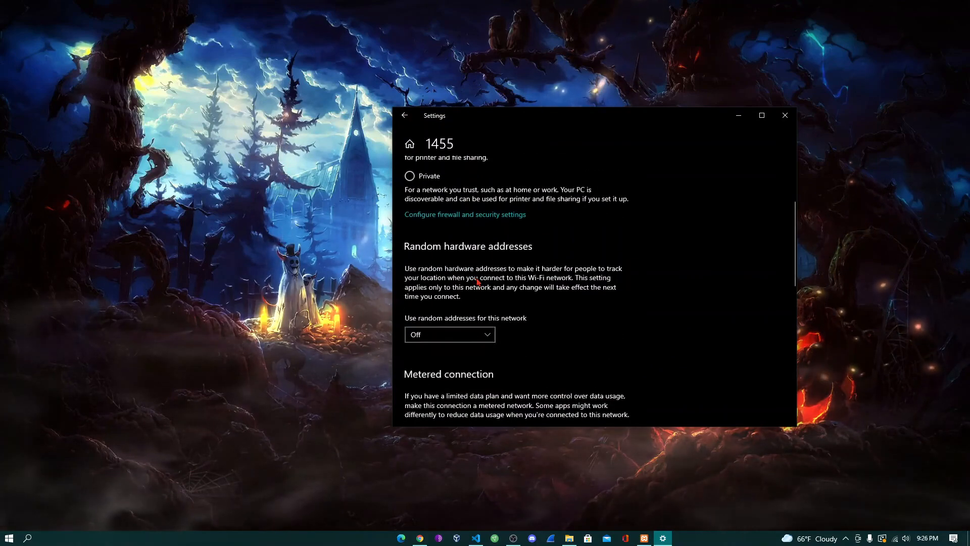
pyautogui.scroll(-1, 477, 282)
pyautogui.scroll(4, 512, 301)
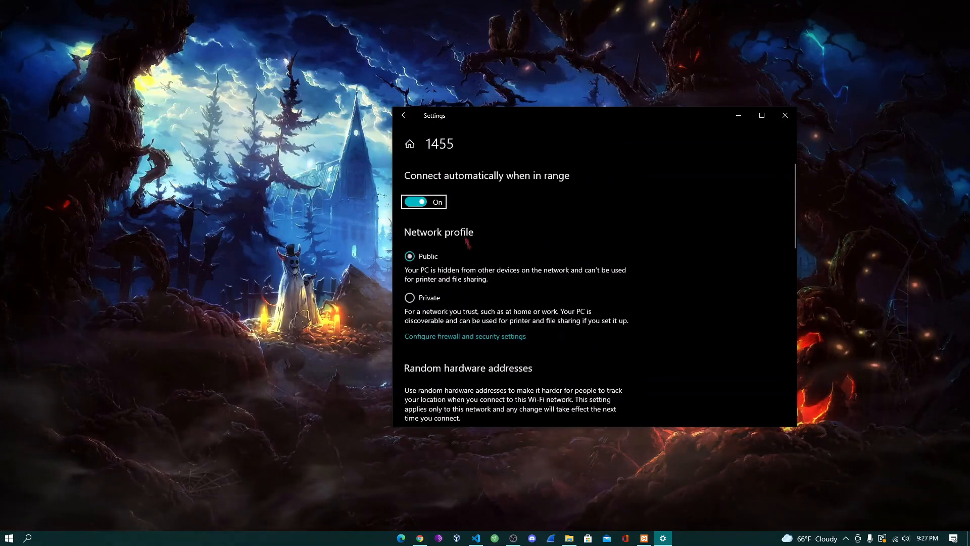
pyautogui.scroll(-9, 504, 328)
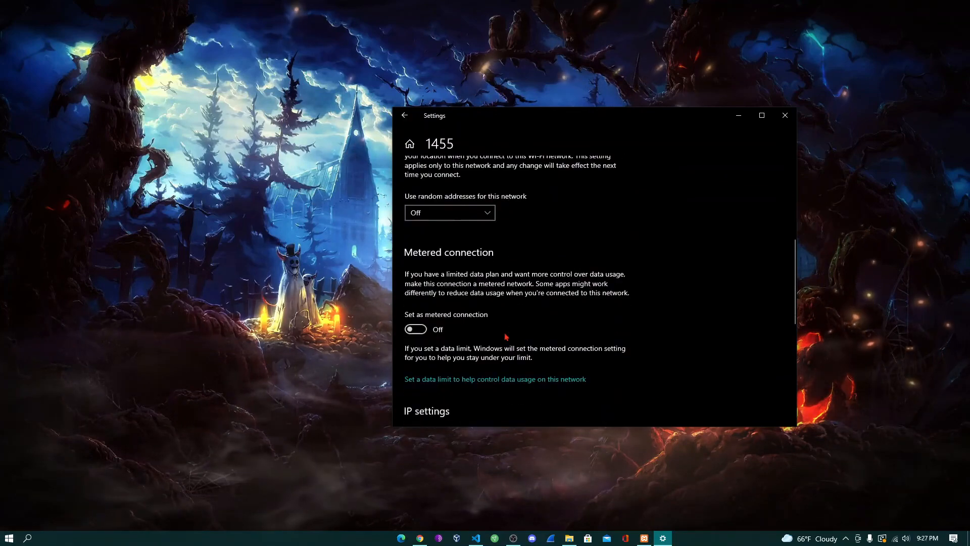
pyautogui.scroll(-2, 437, 370)
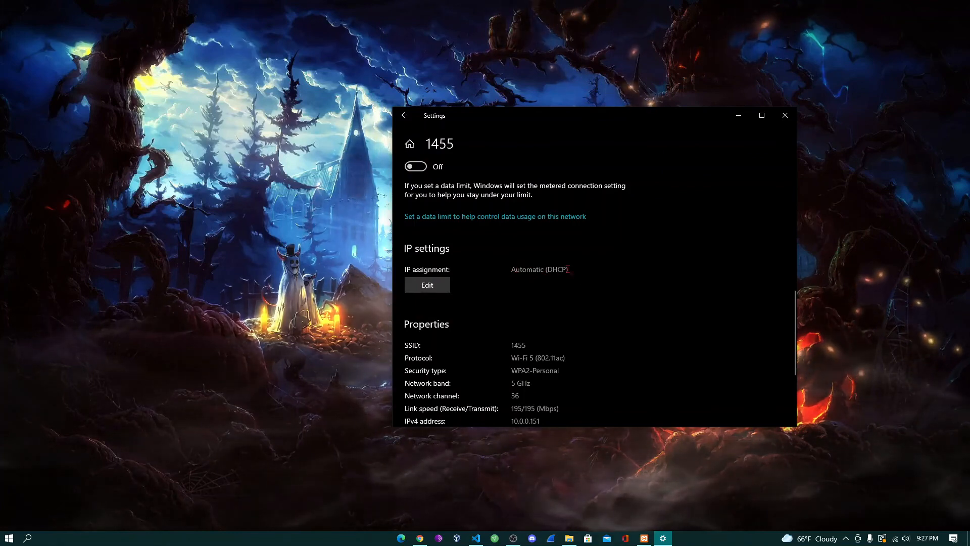
pyautogui.click(427, 285)
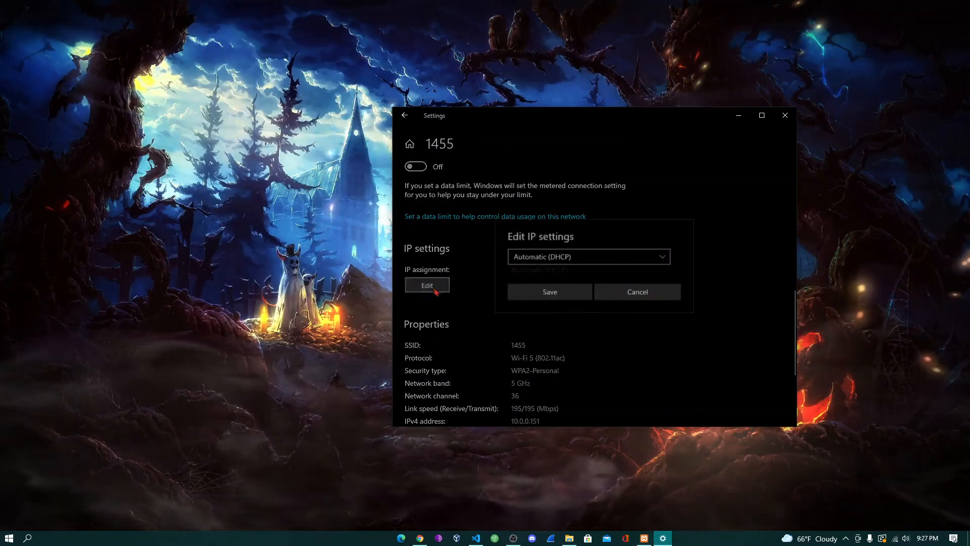
pyautogui.click(561, 261)
pyautogui.click(555, 273)
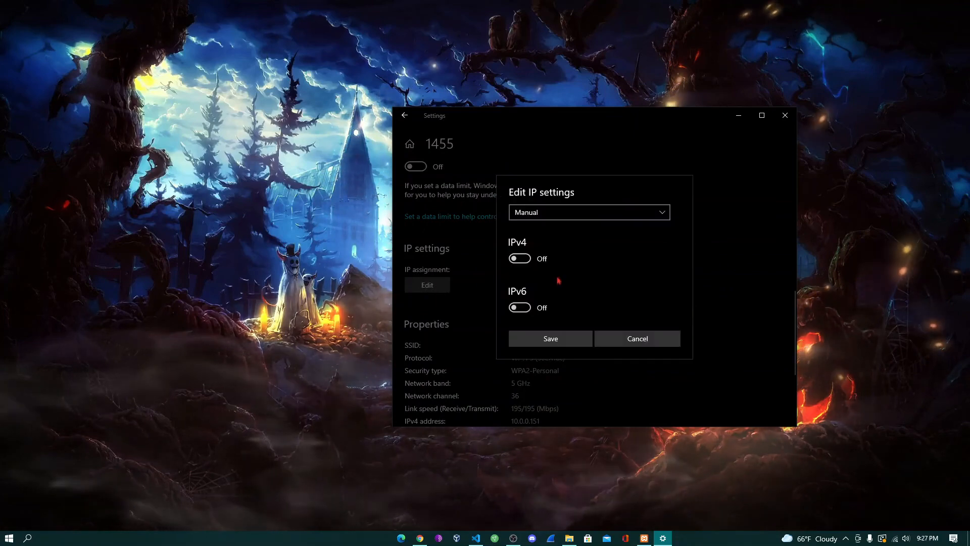
pyautogui.click(520, 258)
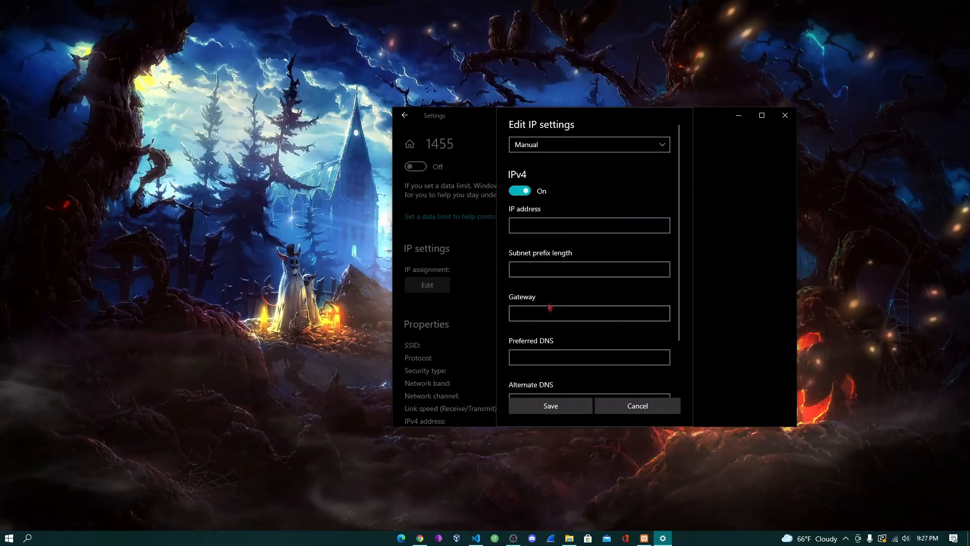
# - Try the example addresses 10.0.0.1 and 10.0.0.255 as the IPv4 IP address, and remove the last octet
pyautogui.click(556, 224)
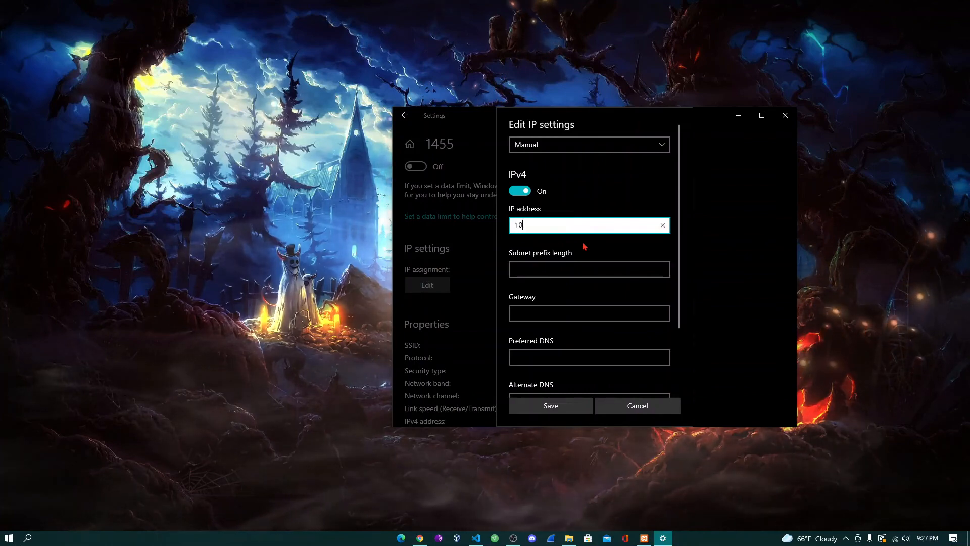
pyautogui.write('10.0.')
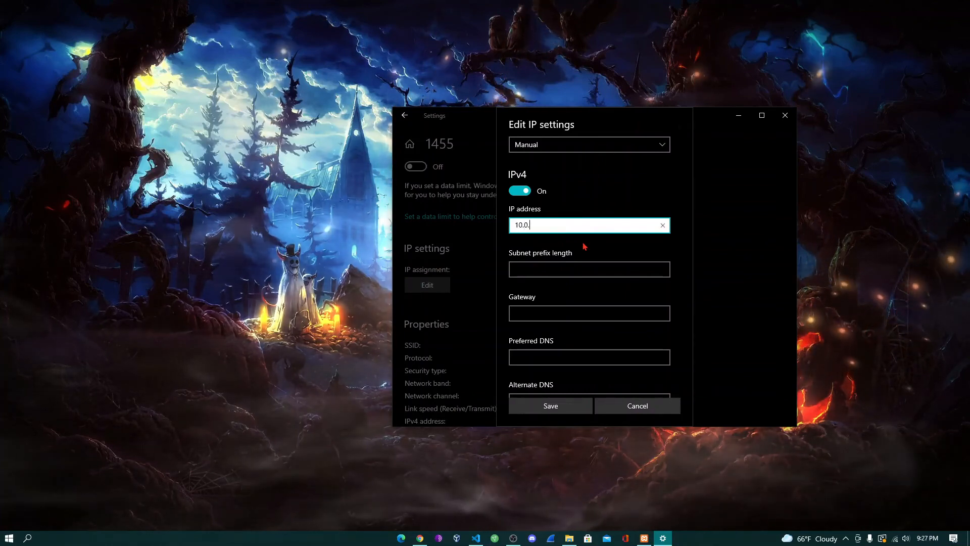
pyautogui.write('x.x')
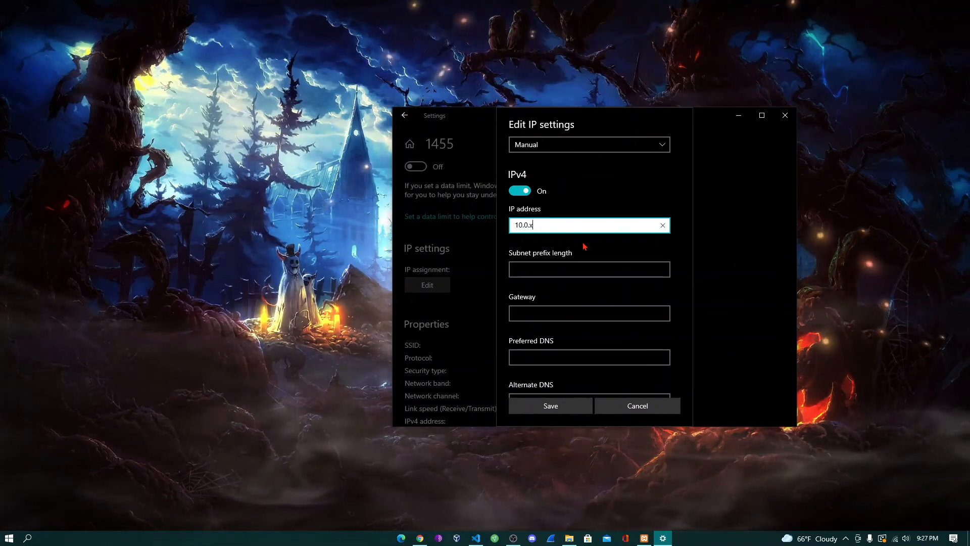
pyautogui.press('BackSpace')
pyautogui.press('BackSpace')
pyautogui.press('BackSpace')
pyautogui.write('0')
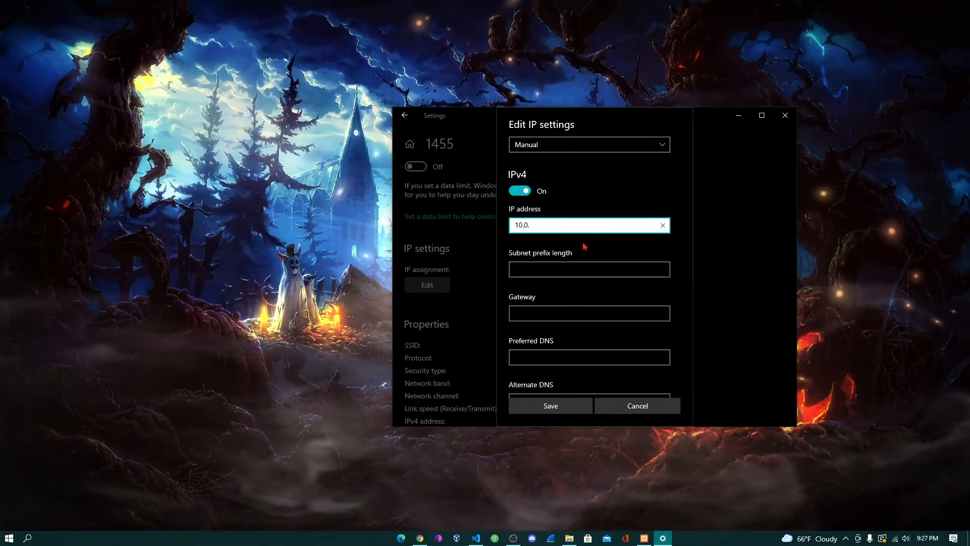
pyautogui.write('.')
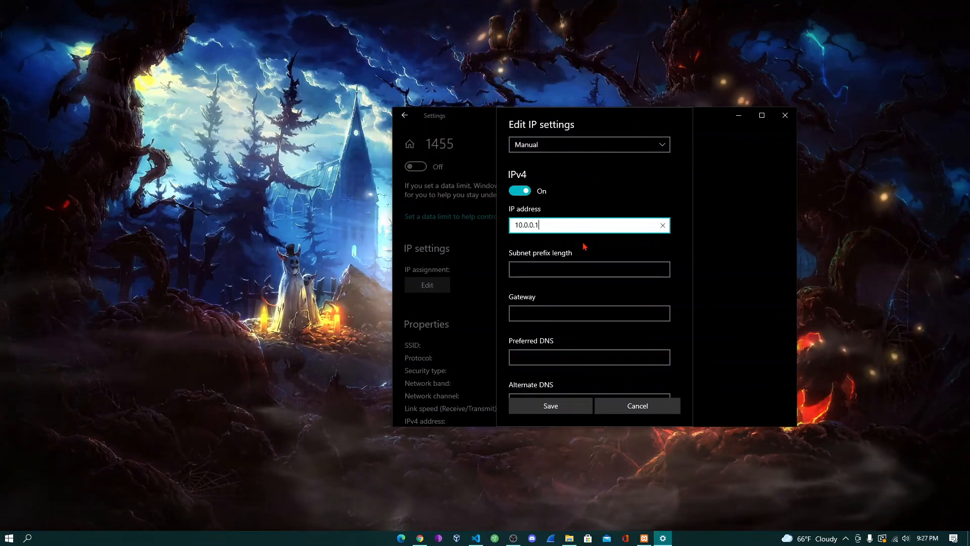
pyautogui.write('1')
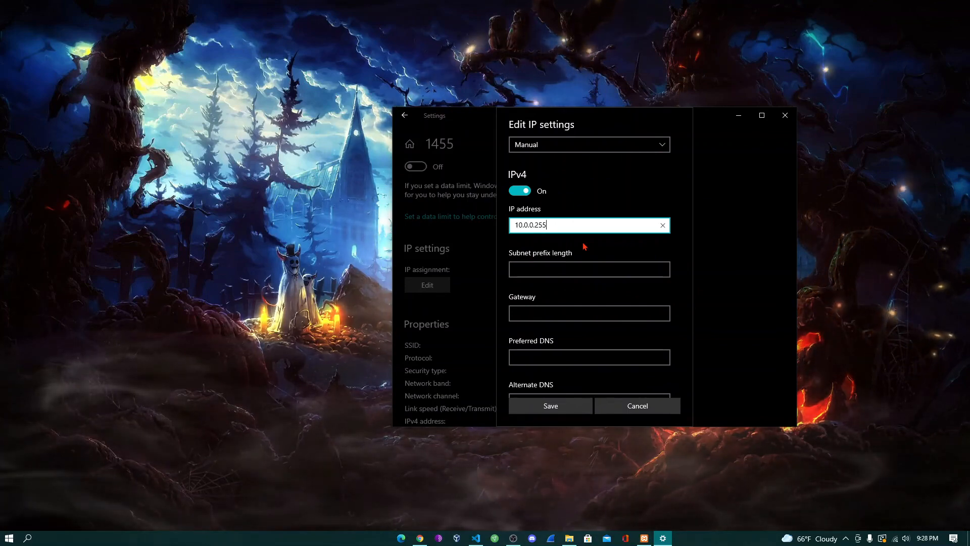
pyautogui.press('BackSpace')
pyautogui.press('BackSpace')
pyautogui.press('BackSpace')
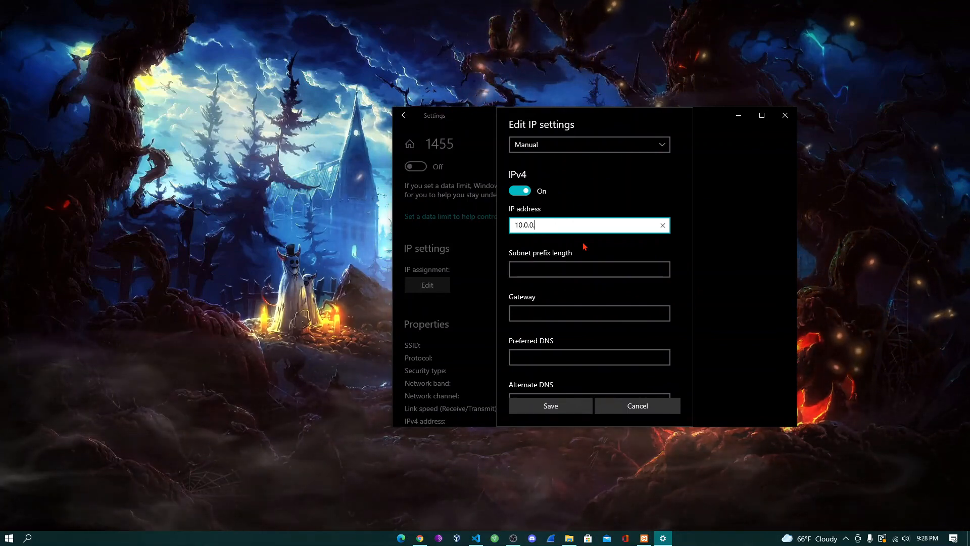
# - Try the example range 192.168.0.1-255 as the IP address, and clear the entry
pyautogui.write('192.168')
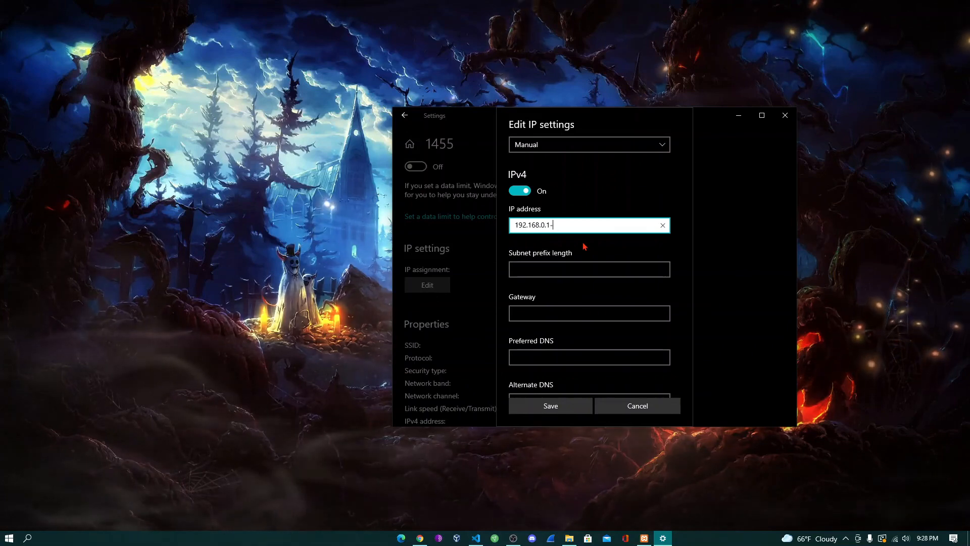
pyautogui.write('.0.1-255')
pyautogui.press('BackSpace')
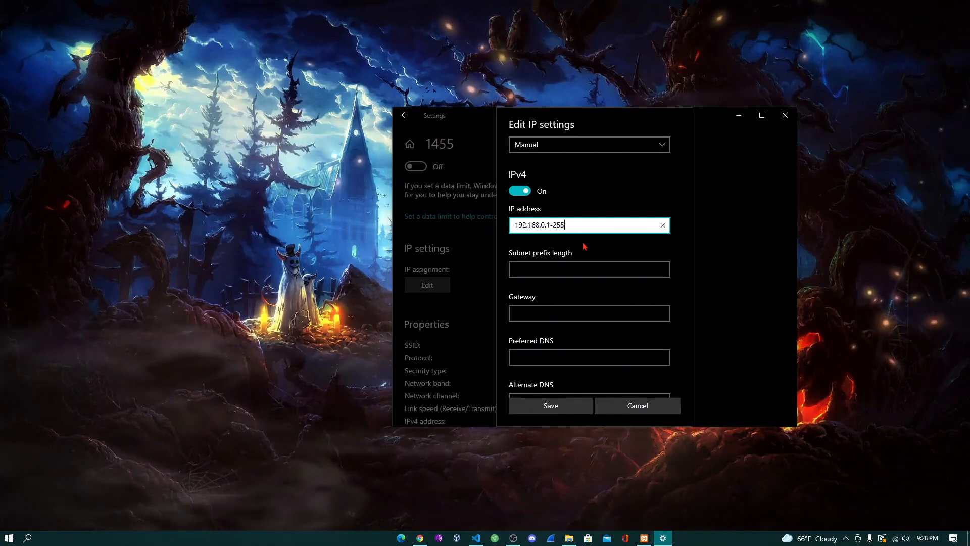
pyautogui.press('BackSpace')
pyautogui.press('BackSpace')
pyautogui.press('BackSpace')
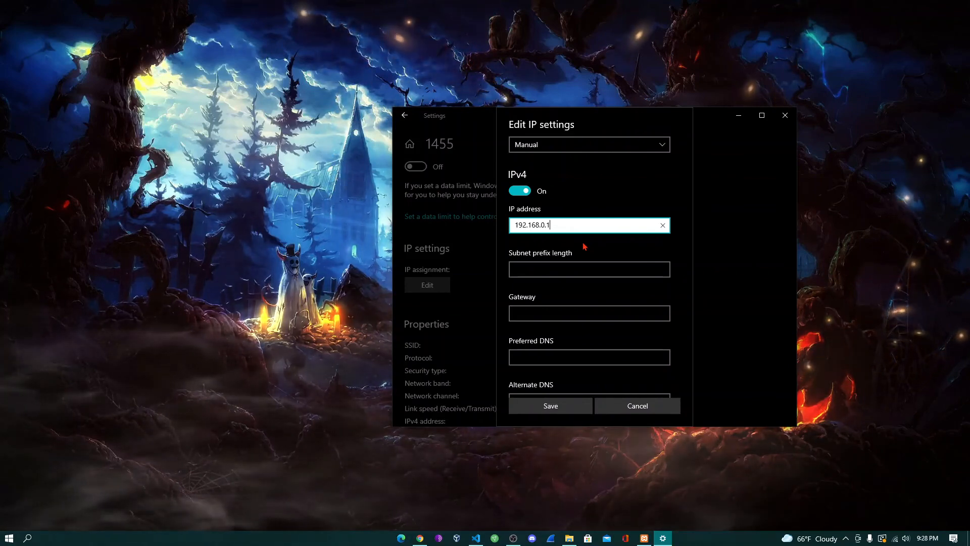
pyautogui.press('BackSpace')
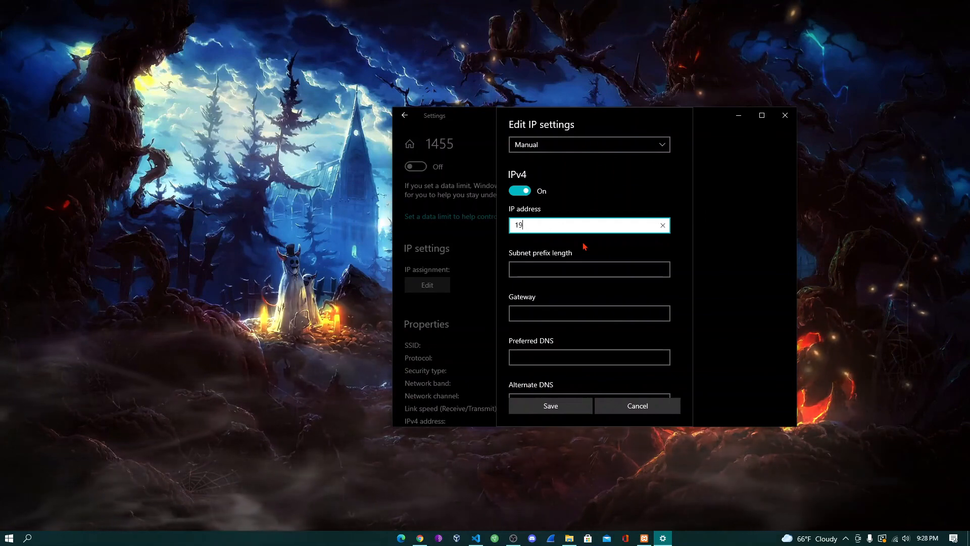
pyautogui.click(557, 270)
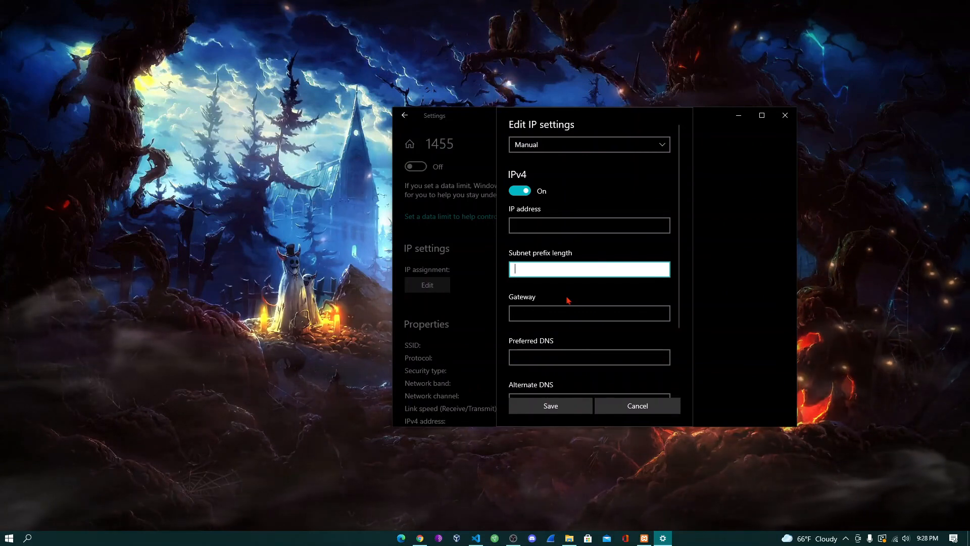
pyautogui.click(564, 314)
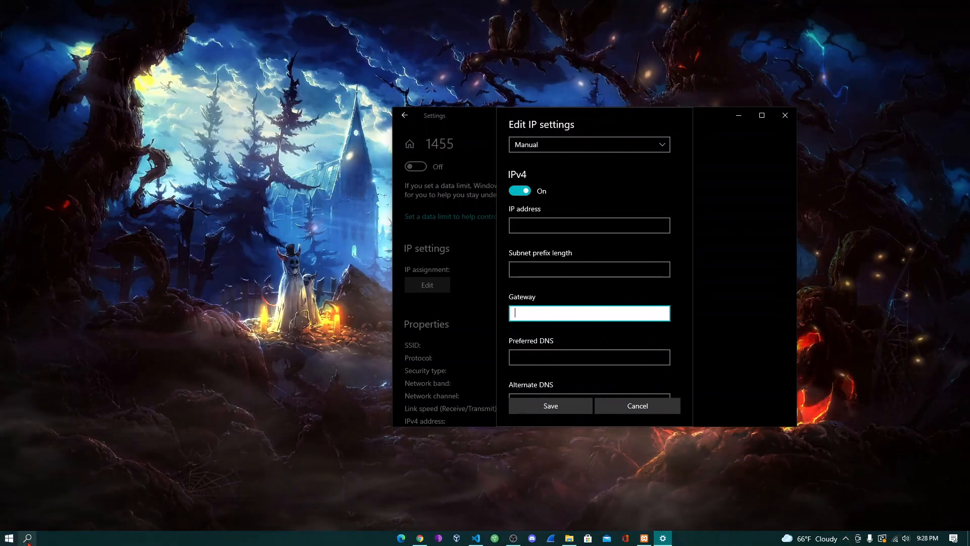
# - Open Command Prompt as administrator and bring its window into focus
pyautogui.press('super+s')
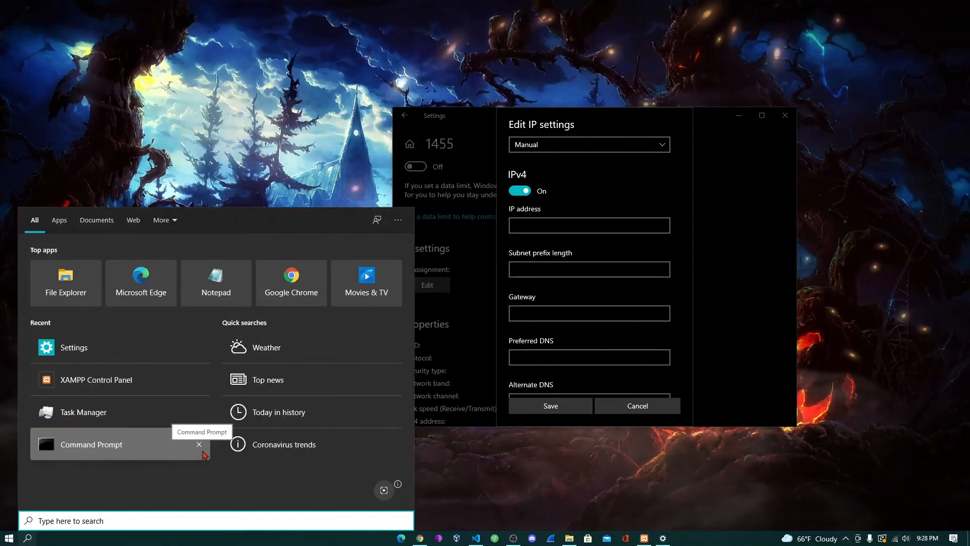
pyautogui.rightClick(162, 450)
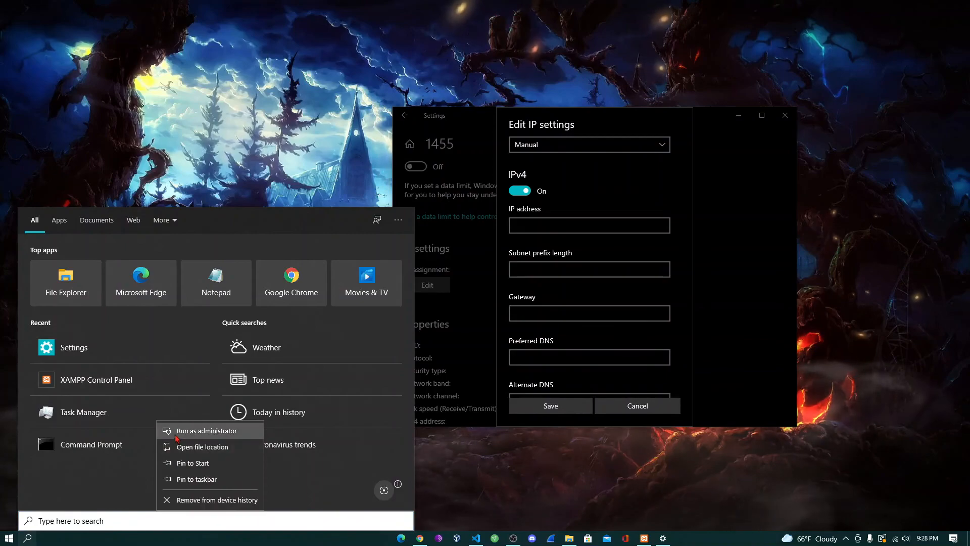
pyautogui.click(177, 438)
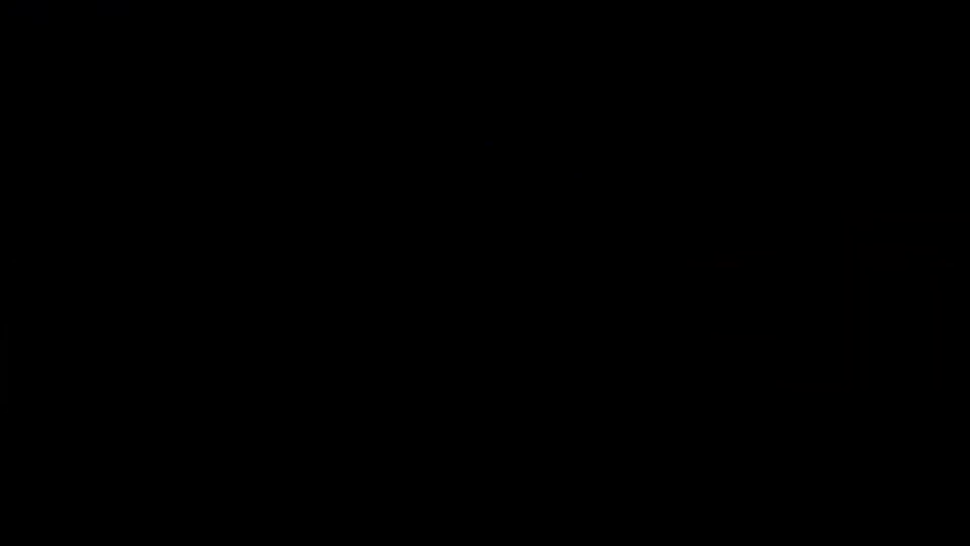
pyautogui.write('i')
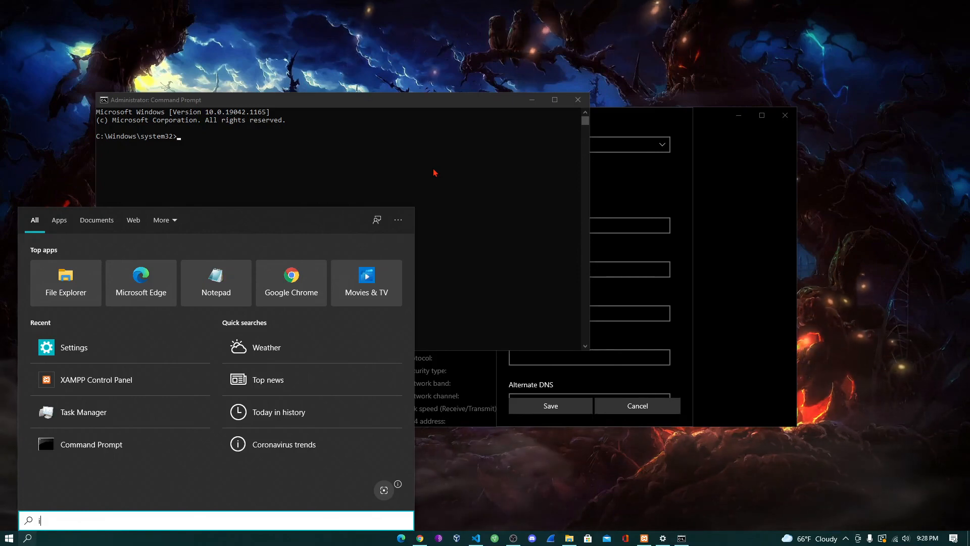
pyautogui.write('p')
pyautogui.click(405, 152)
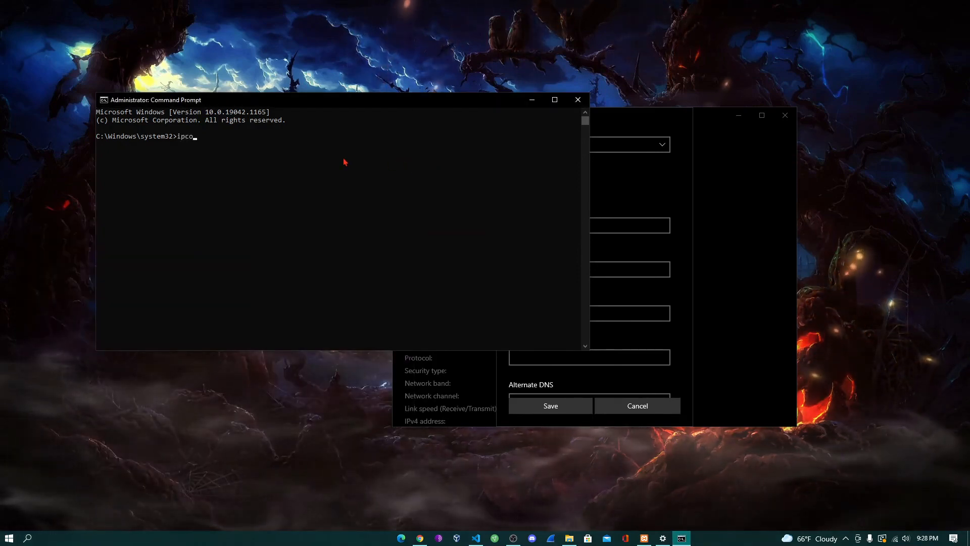
# - Run ipconfig, highlight the Wi-Fi adapter's default gateway, and close Command Prompt
pyautogui.write('ipconfig')
pyautogui.press('Return')
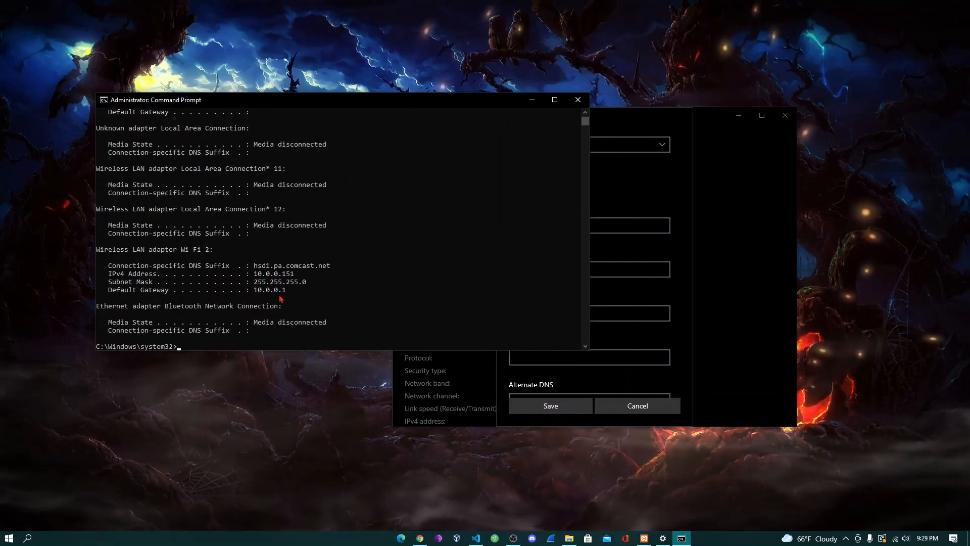
pyautogui.click(300, 292)
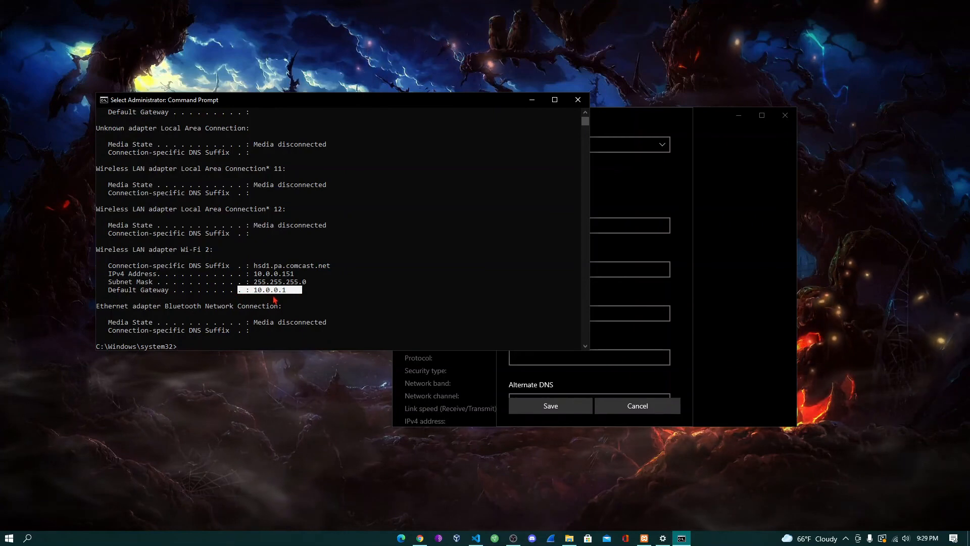
pyautogui.click(582, 103)
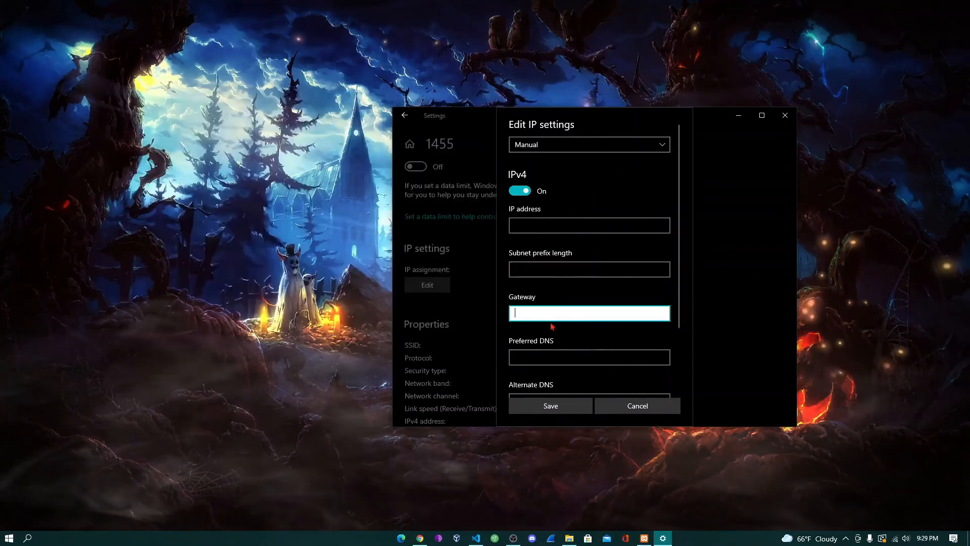
# - Cancel the manual IP settings and view the Wi-Fi network's properties list
pyautogui.scroll(-2, 547, 318)
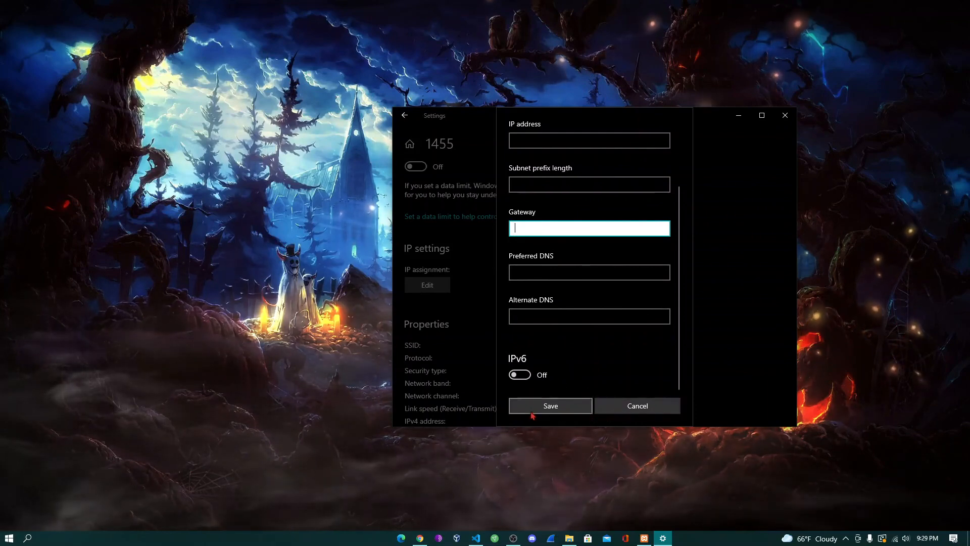
pyautogui.click(624, 409)
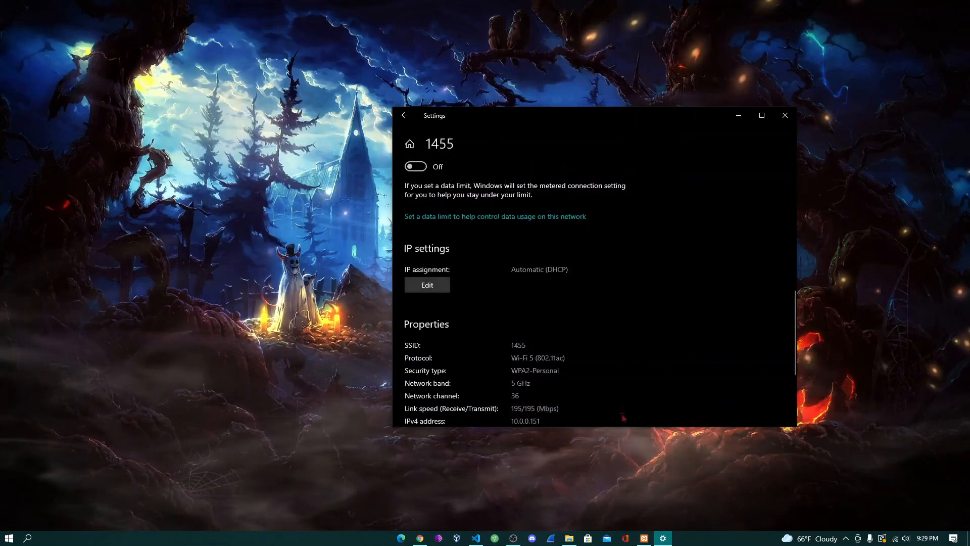
pyautogui.scroll(-3, 563, 346)
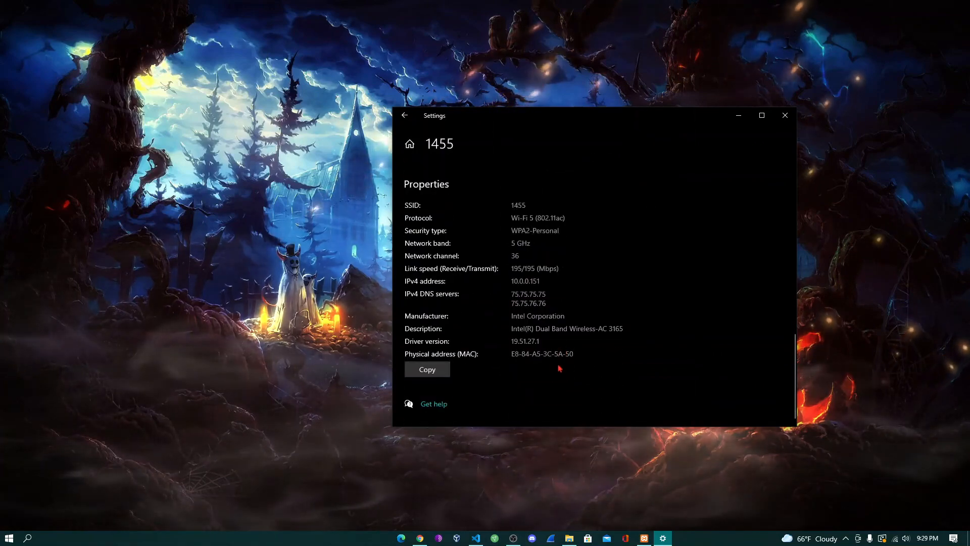
# - Review the Wi-Fi network's connection and profile options above its properties, and close Settings
pyautogui.scroll(4, 558, 362)
pyautogui.scroll(8, 557, 364)
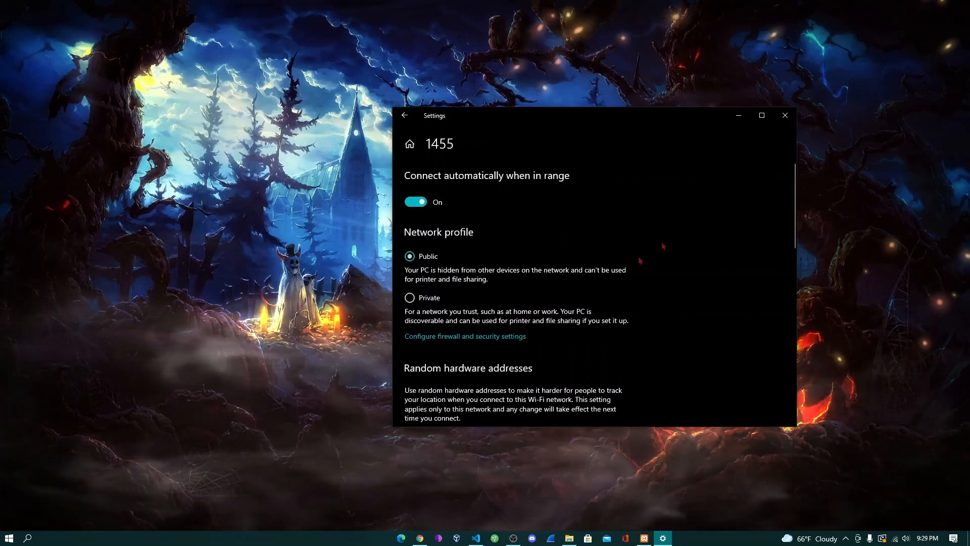
pyautogui.click(785, 115)
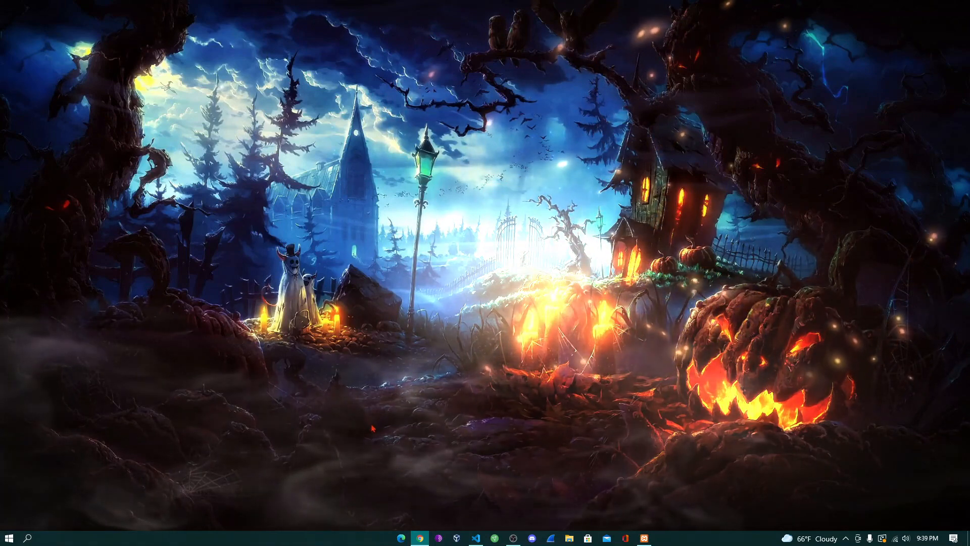
# - Search for Control Panel, open its Network and Sharing Center, and show the status of the active Wi-Fi connection
pyautogui.click(28, 538)
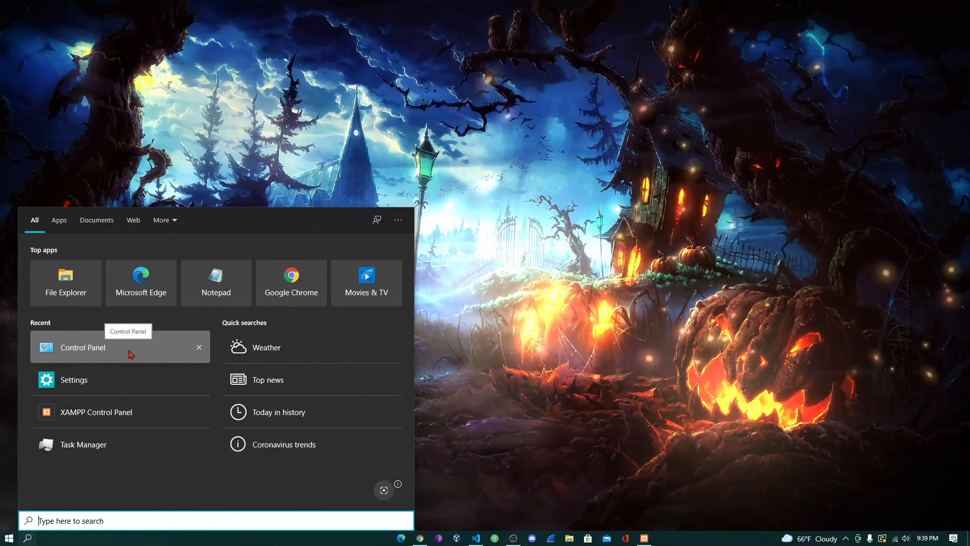
pyautogui.write('contr')
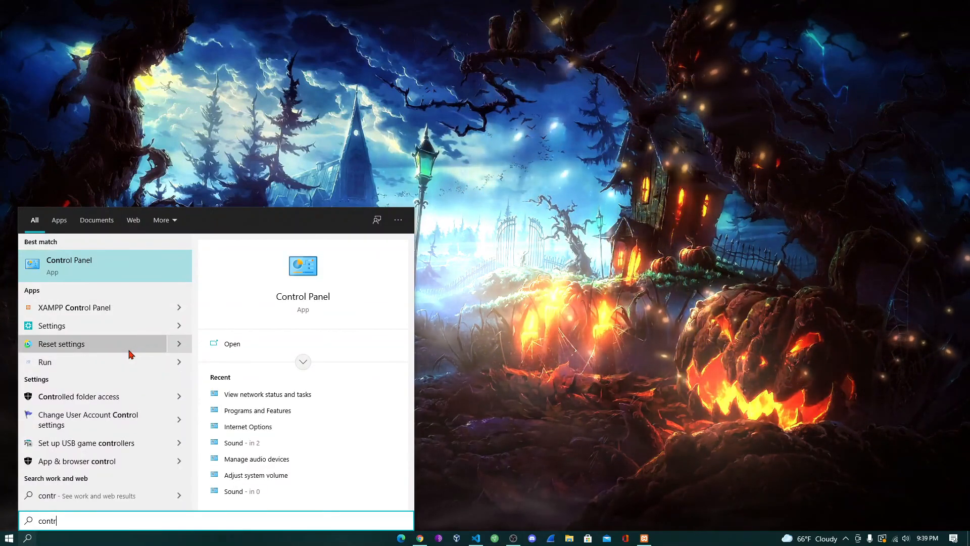
pyautogui.click(123, 278)
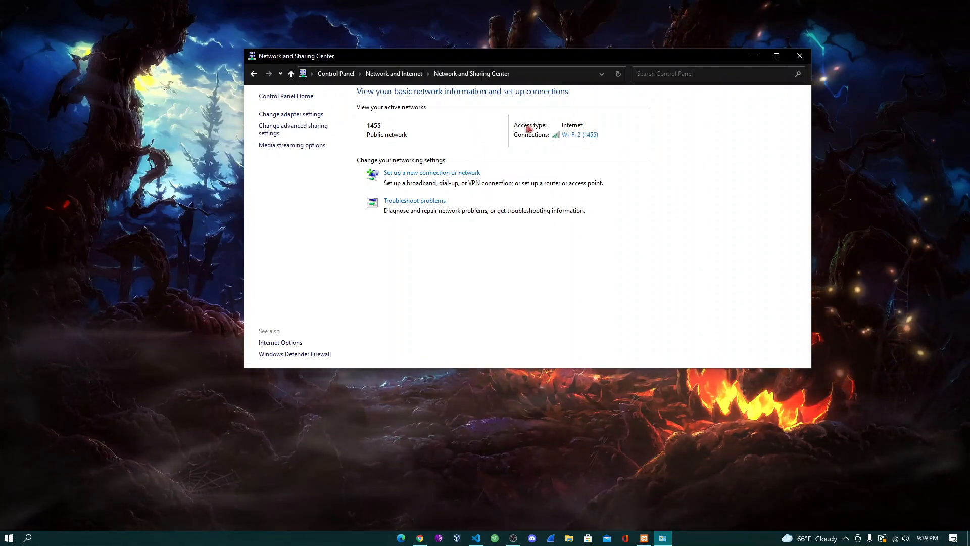
pyautogui.click(586, 139)
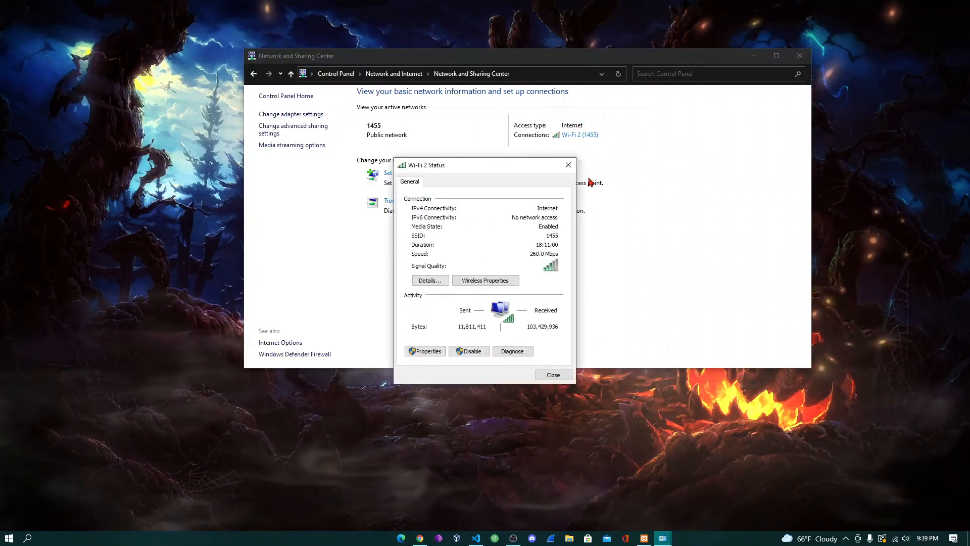
# - Open the Wi-Fi connection's properties and bring up the settings of Internet Protocol Version 4 (TCP/IPv4)
pyautogui.click(428, 353)
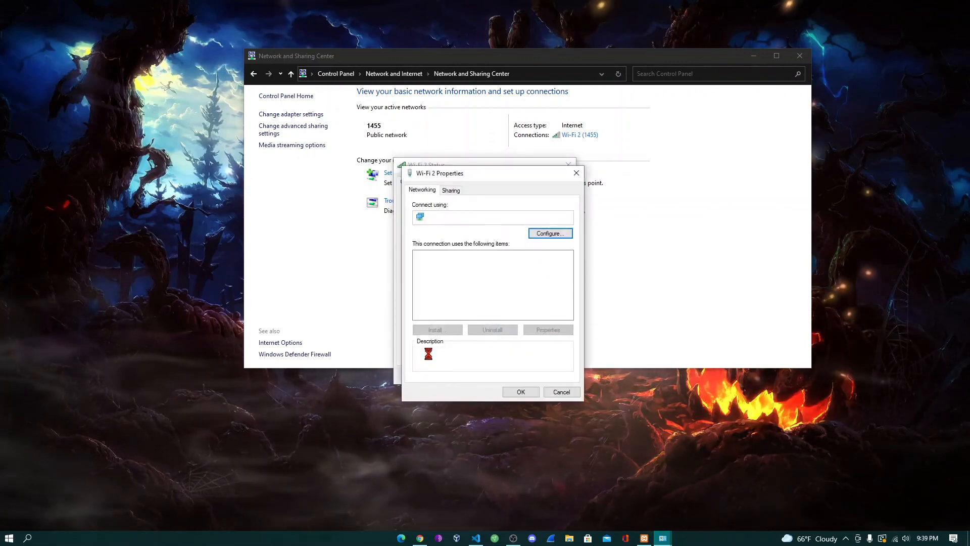
pyautogui.scroll(-2, 474, 270)
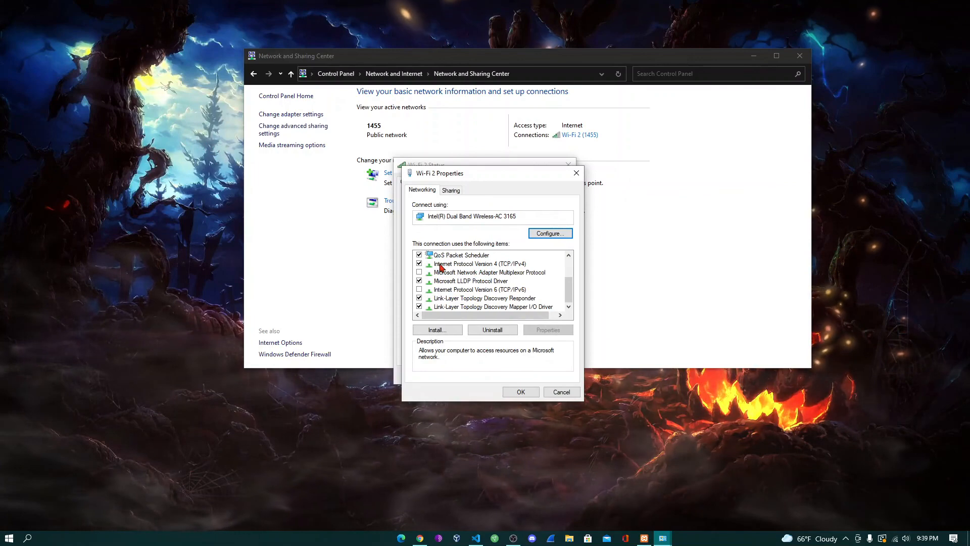
pyautogui.click(491, 264)
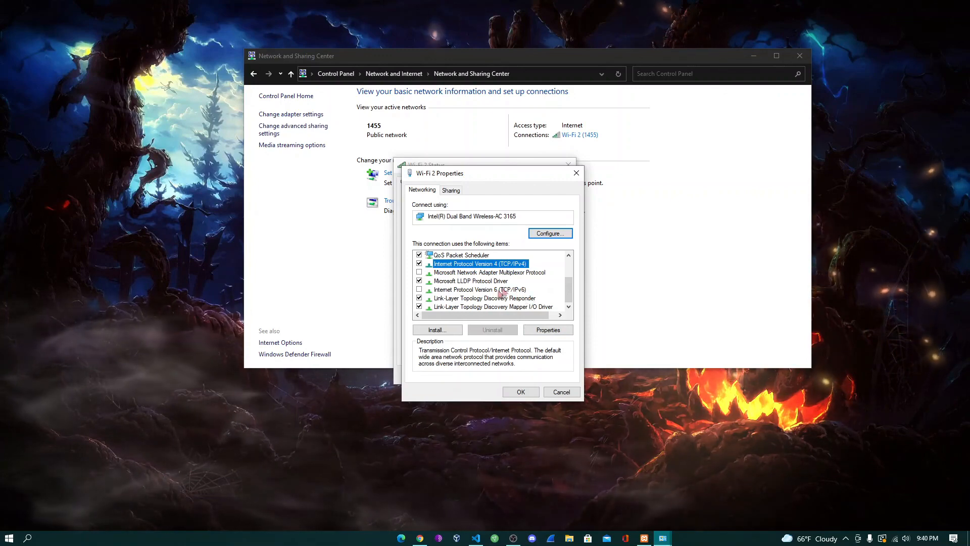
pyautogui.click(541, 331)
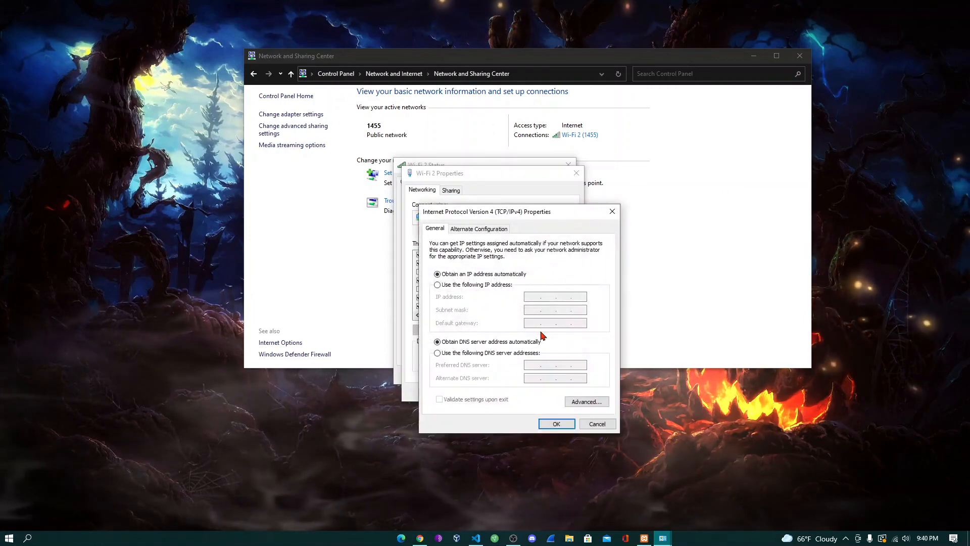
# - Try manual IP addressing with subnet mask 255.255.255.0 and 10.0.0 as the first three parts of the IP address
pyautogui.click(438, 285)
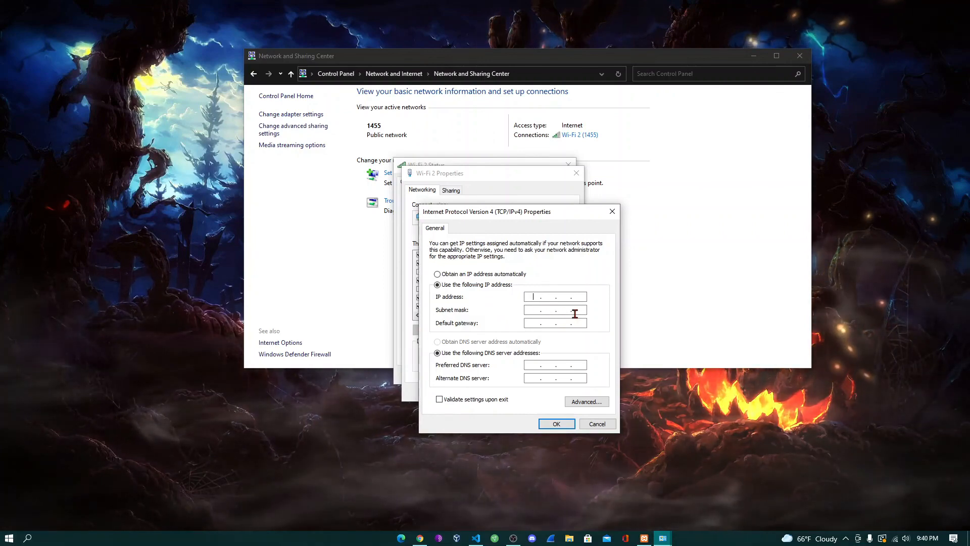
pyautogui.click(529, 309)
pyautogui.write('255 . 255 . 255 . 0')
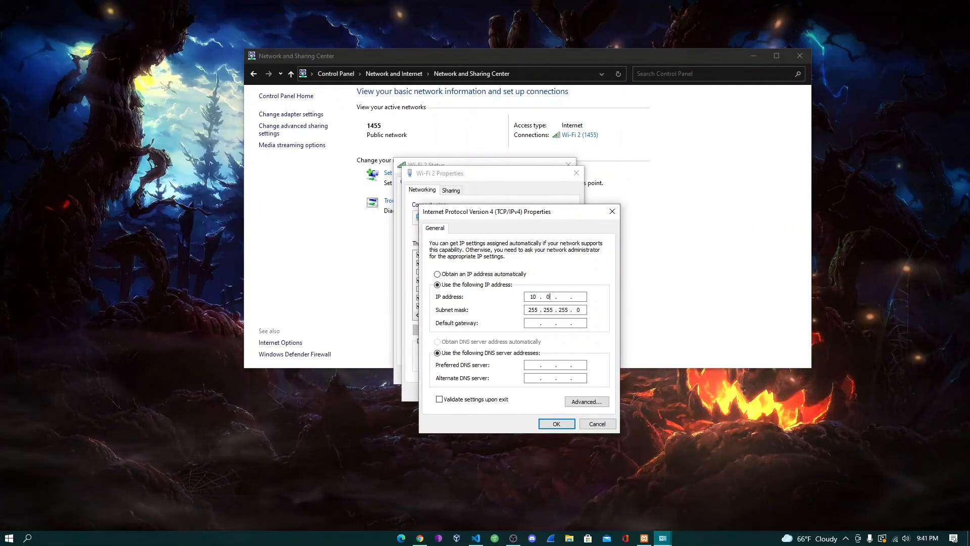
pyautogui.click(562, 295)
pyautogui.write('0')
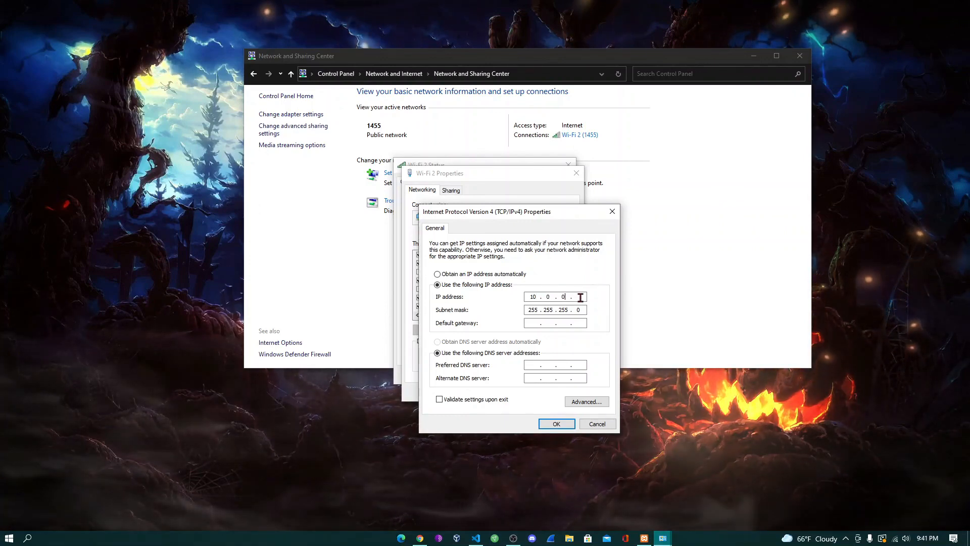
pyautogui.click(580, 297)
pyautogui.write('1')
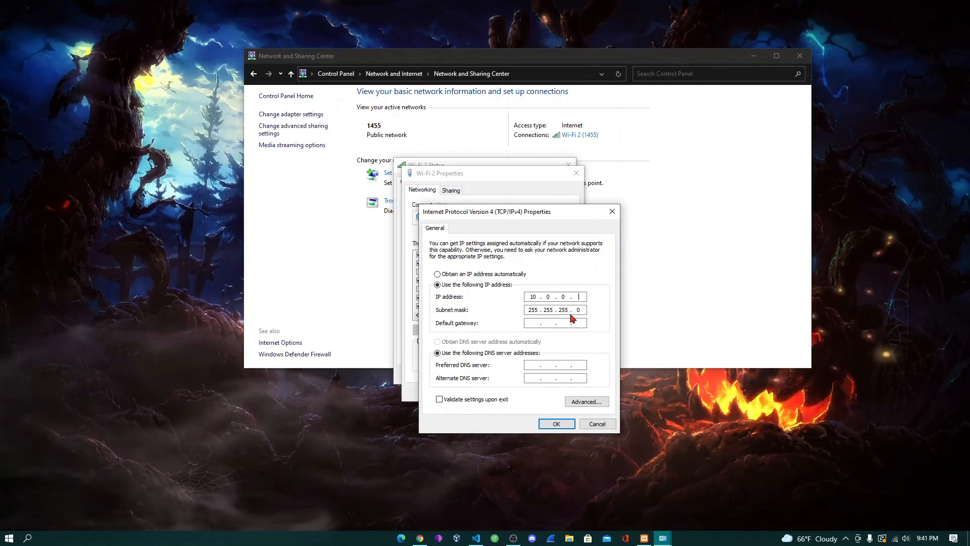
# - Try 10.0.0.1 as the default gateway, and clear the entry
pyautogui.write('10 . 0 . 0')
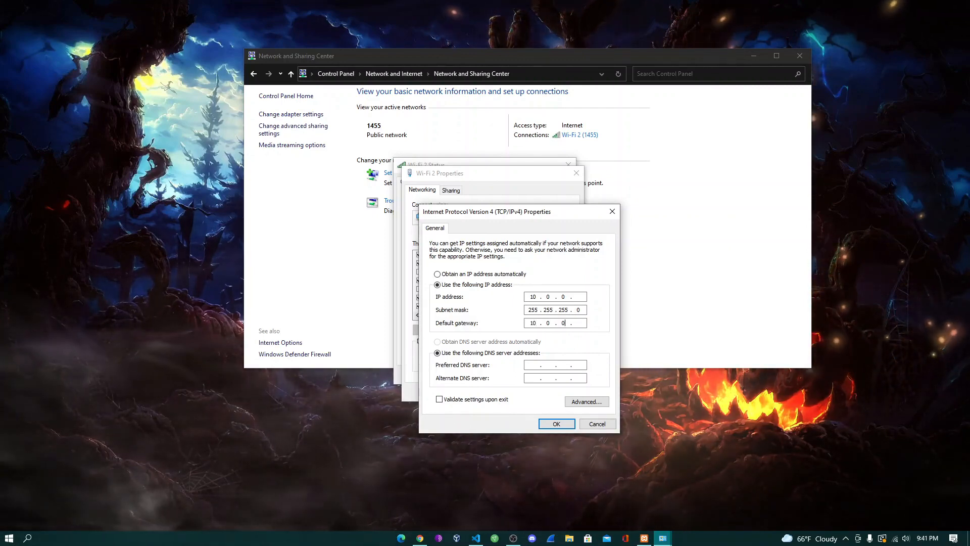
pyautogui.write('. ')
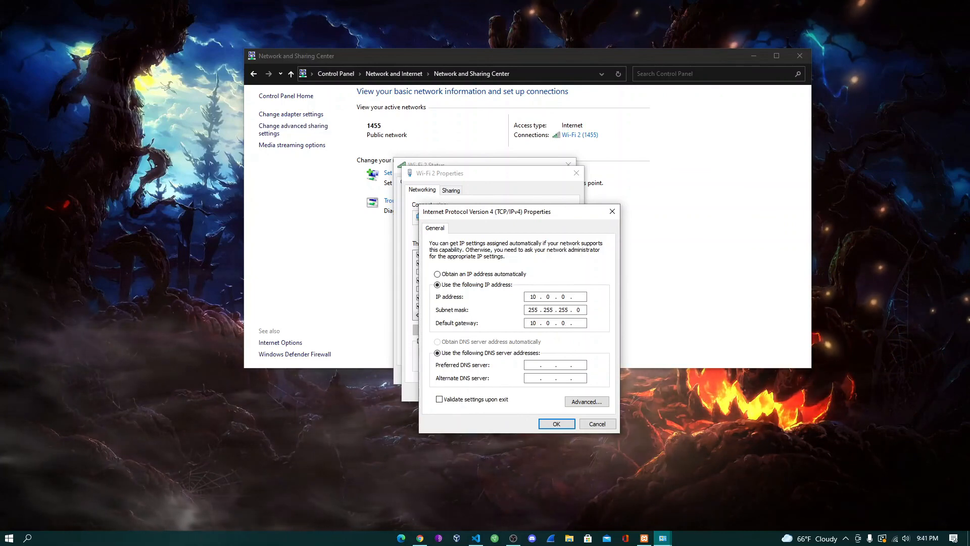
pyautogui.write('1')
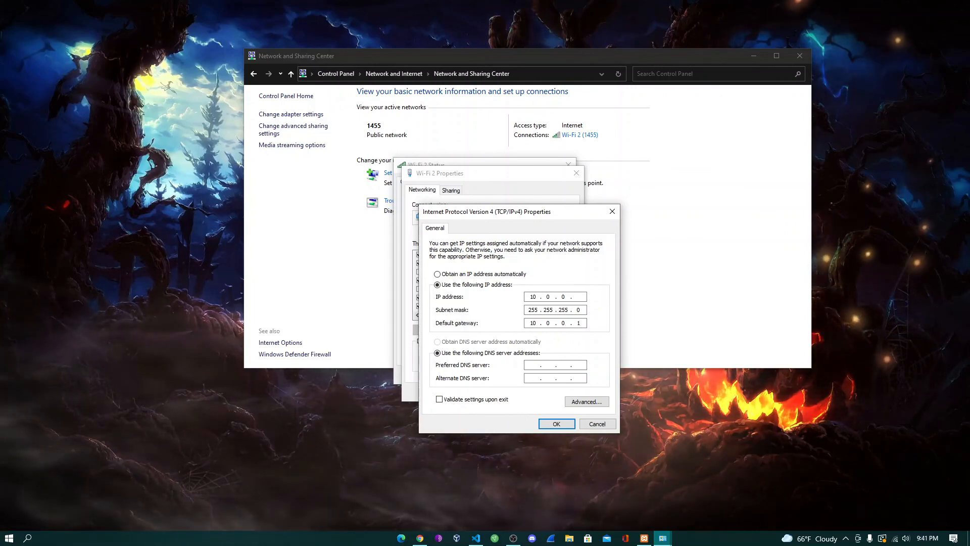
pyautogui.press('BackSpace')
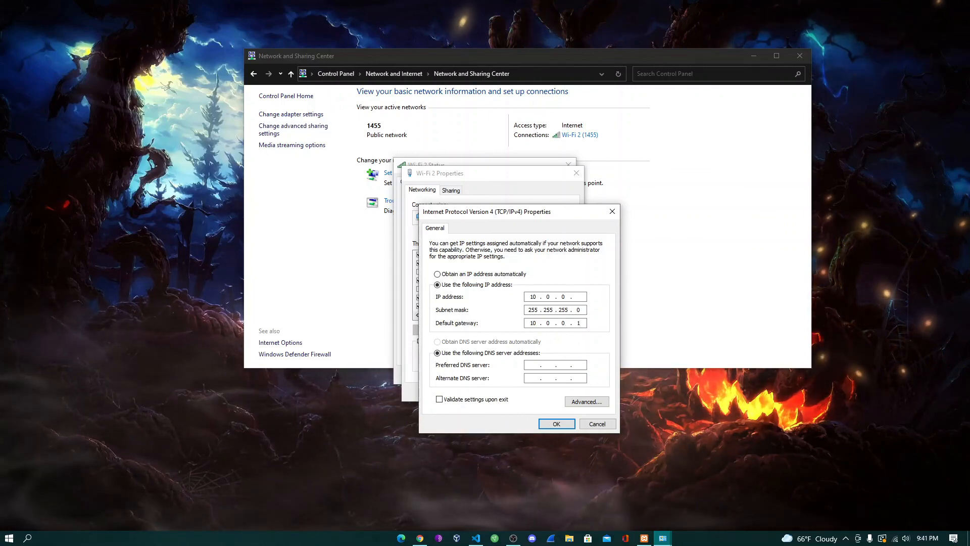
pyautogui.press('BackSpace')
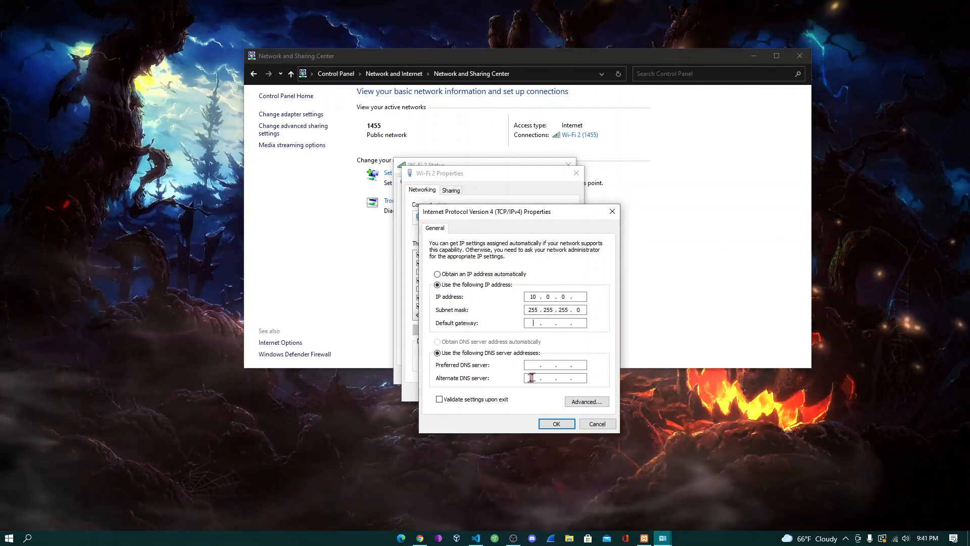
pyautogui.click(533, 323)
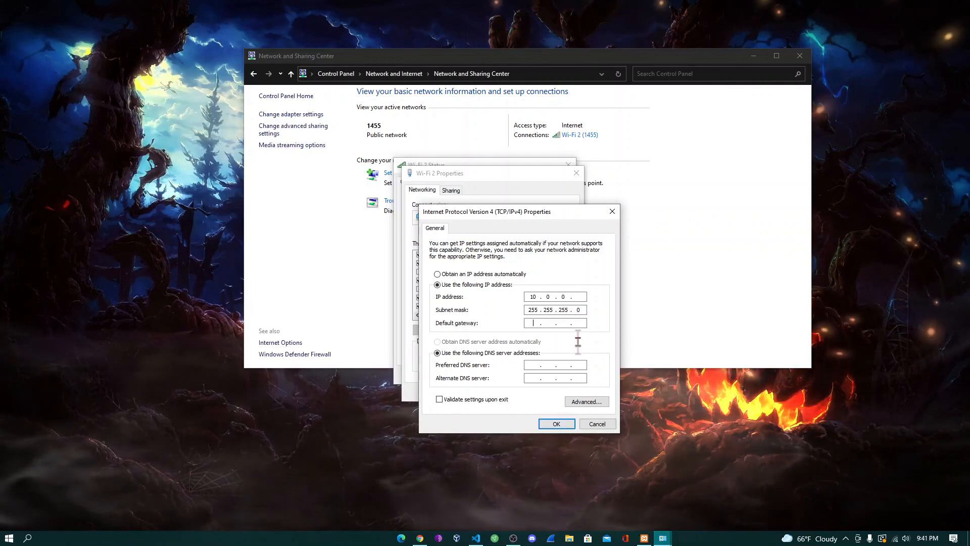
# - Cancel the IPv4 and Wi-Fi properties without saving, and close the connection status and Network and Sharing Center
pyautogui.click(601, 423)
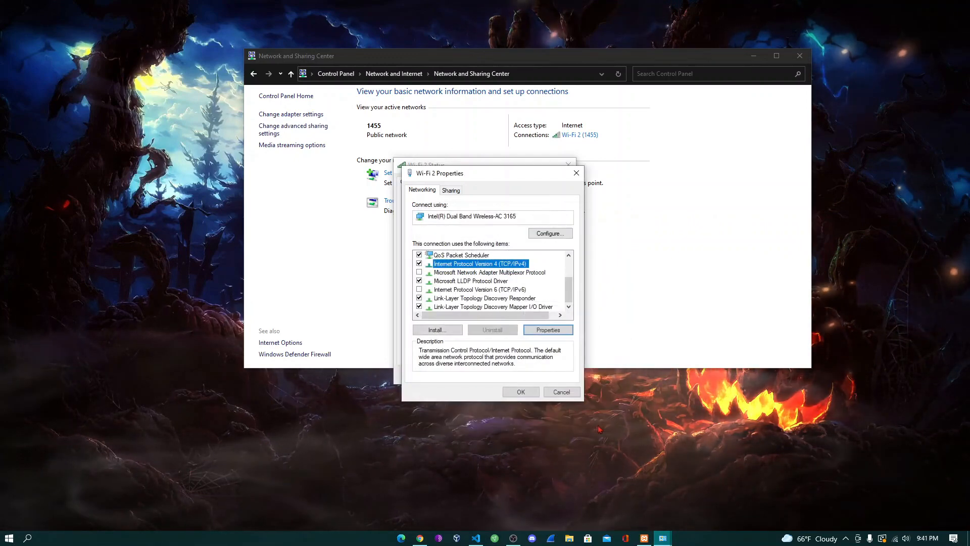
pyautogui.click(559, 393)
pyautogui.click(553, 375)
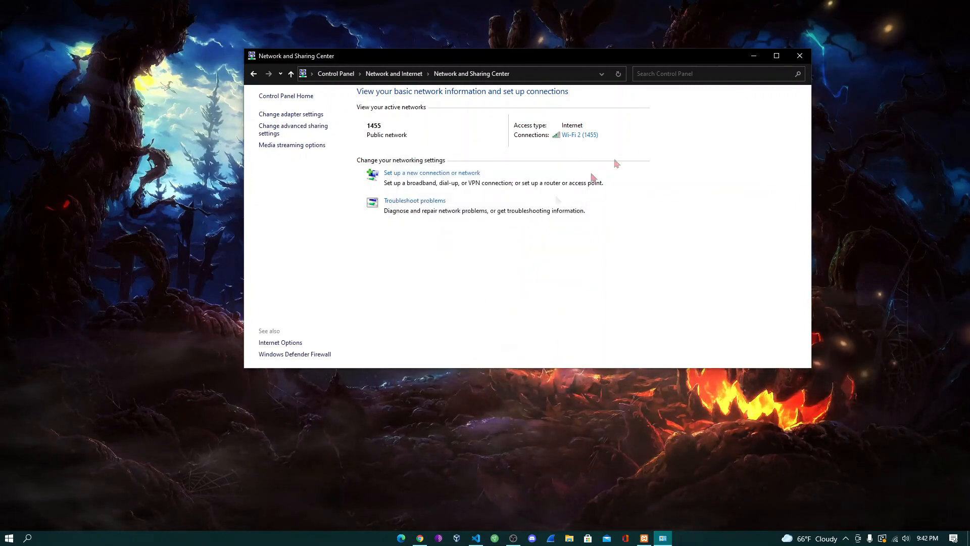
pyautogui.click(799, 56)
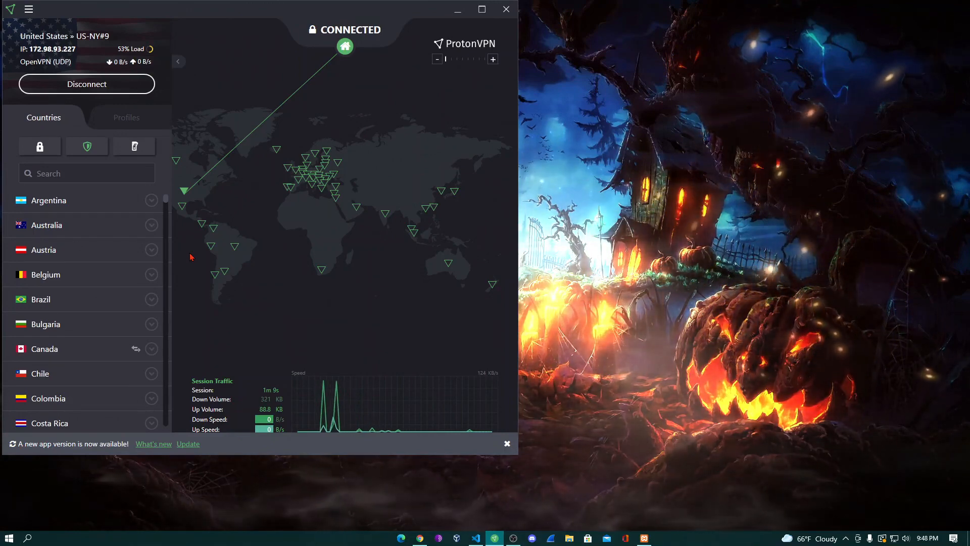
# - Look through ProtonVPN's list of server countries and check what the feature icon beside Hong Kong means
pyautogui.moveTo(133, 211)
pyautogui.scroll(-5, 124, 242)
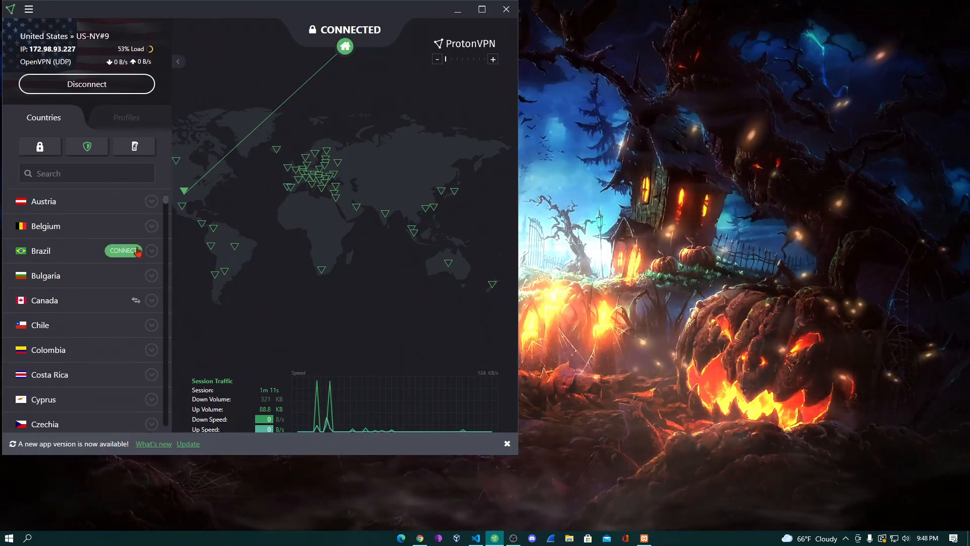
pyautogui.scroll(-3, 113, 302)
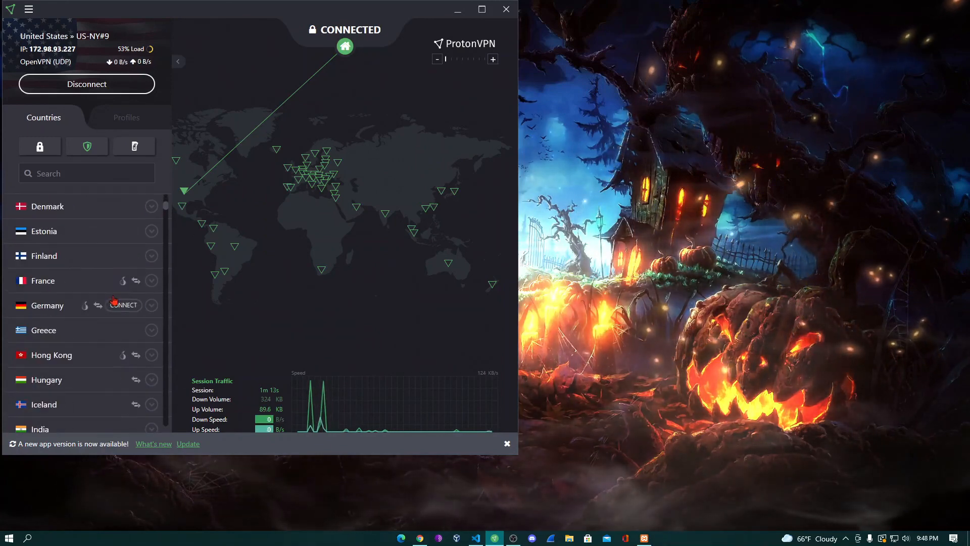
pyautogui.scroll(-2, 67, 319)
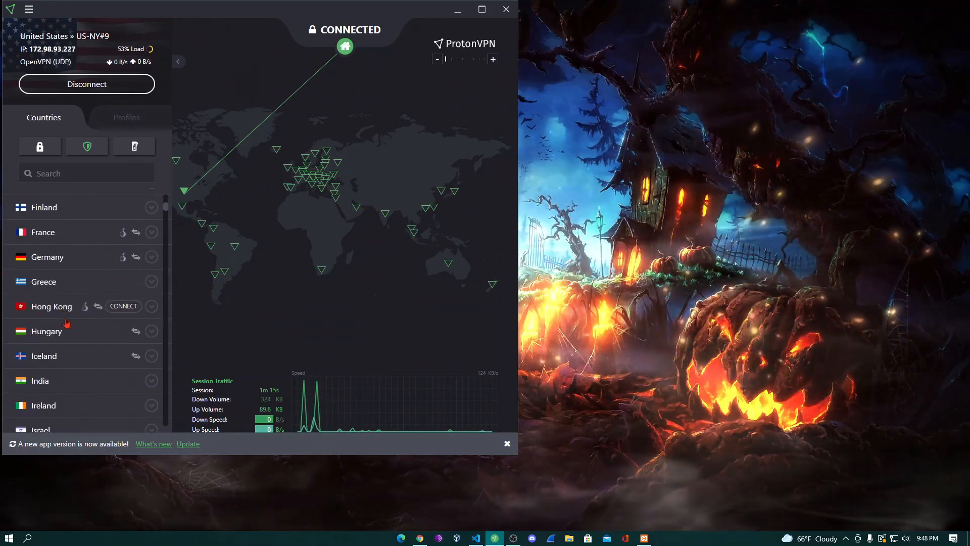
pyautogui.scroll(-1, 83, 326)
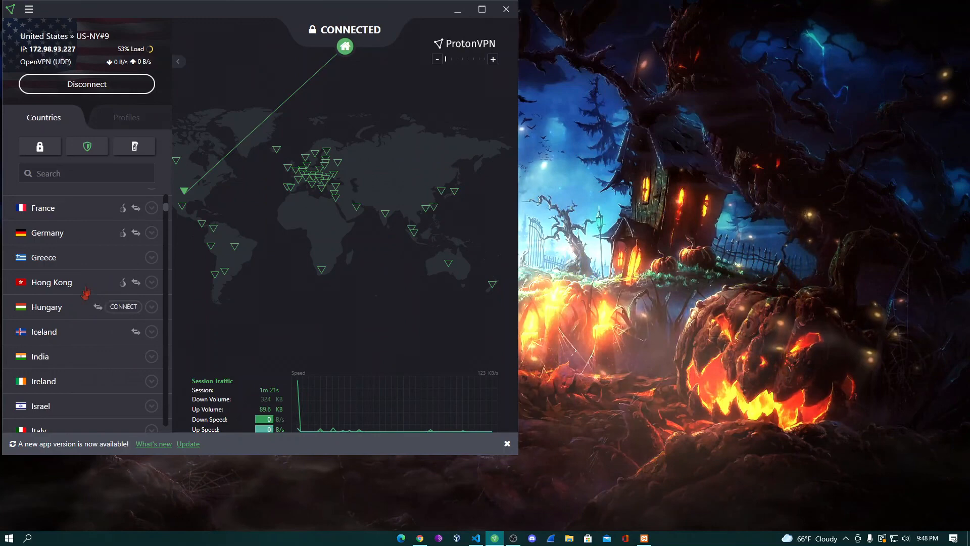
pyautogui.moveTo(98, 284)
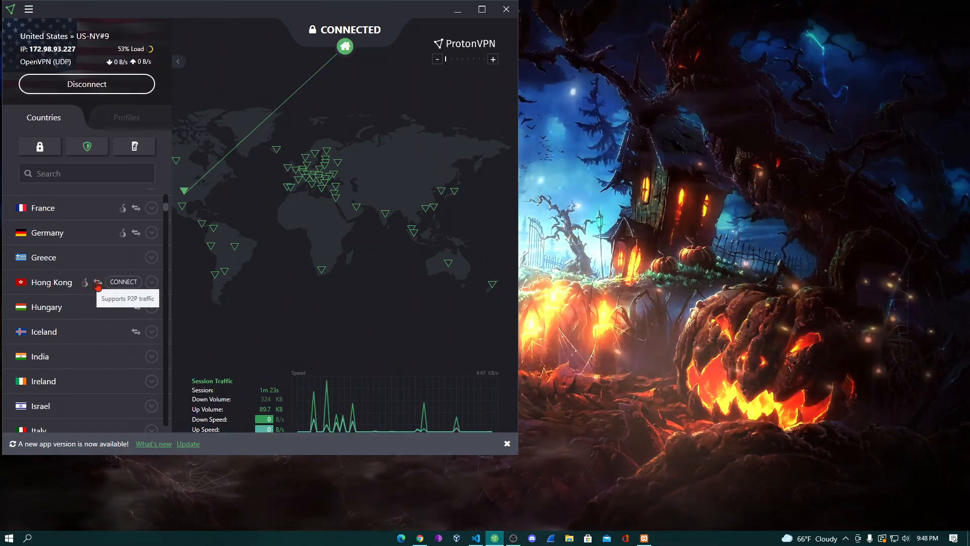